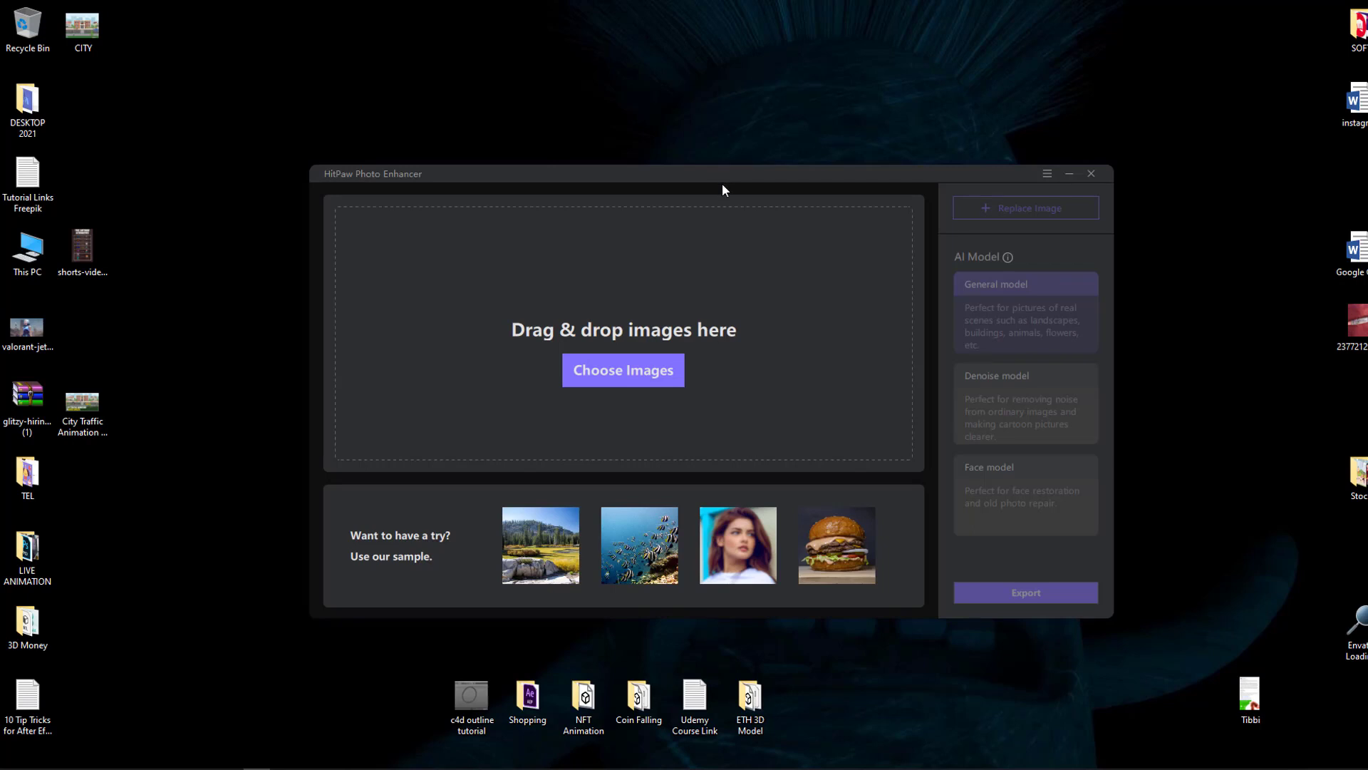
# Step: Arrange the windows and drag the img01 landscape photo into HitPaw's drop zone
pyautogui.moveTo(721, 186)
pyautogui.mouseDown()
pyautogui.moveTo(812, 177)
pyautogui.moveTo(684, 179)
pyautogui.moveTo(682, 295)
pyautogui.mouseUp()
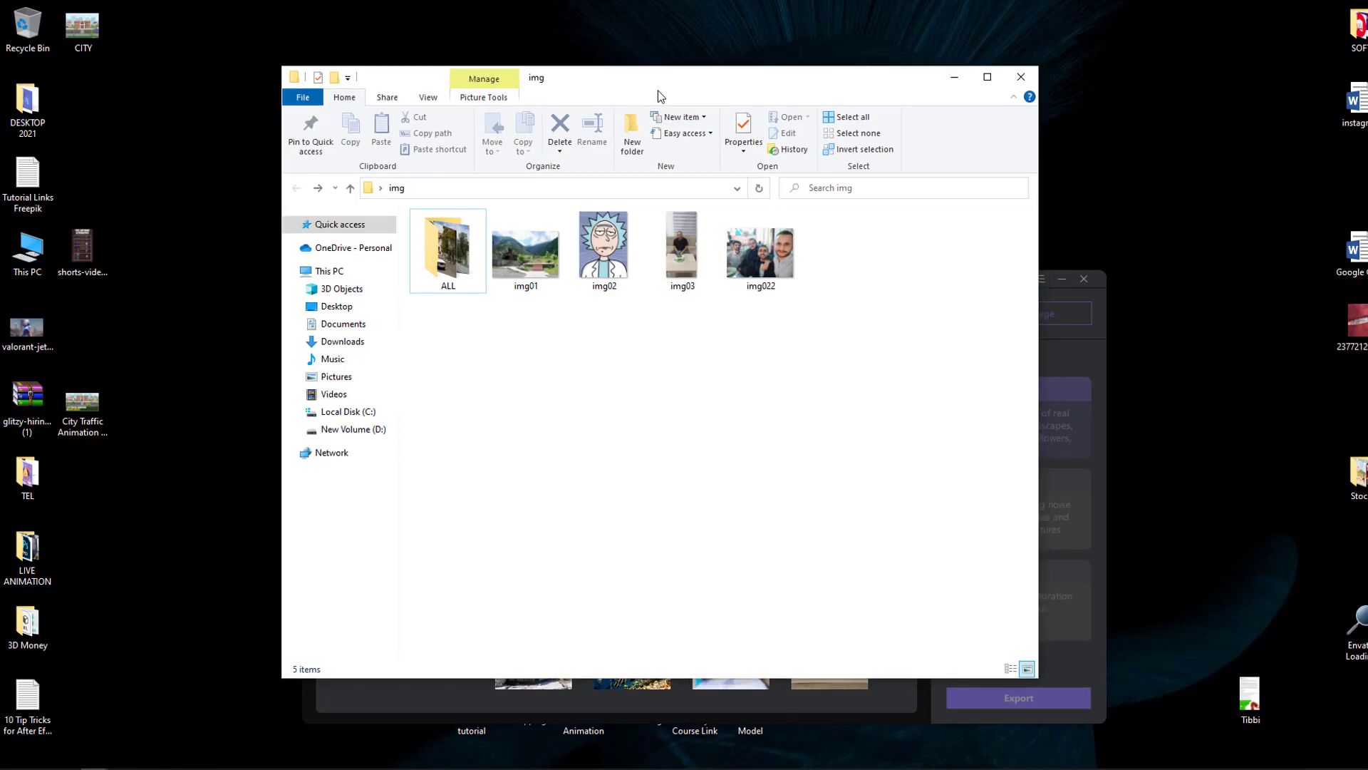
pyautogui.moveTo(657, 92); pyautogui.dragTo(432, 129)
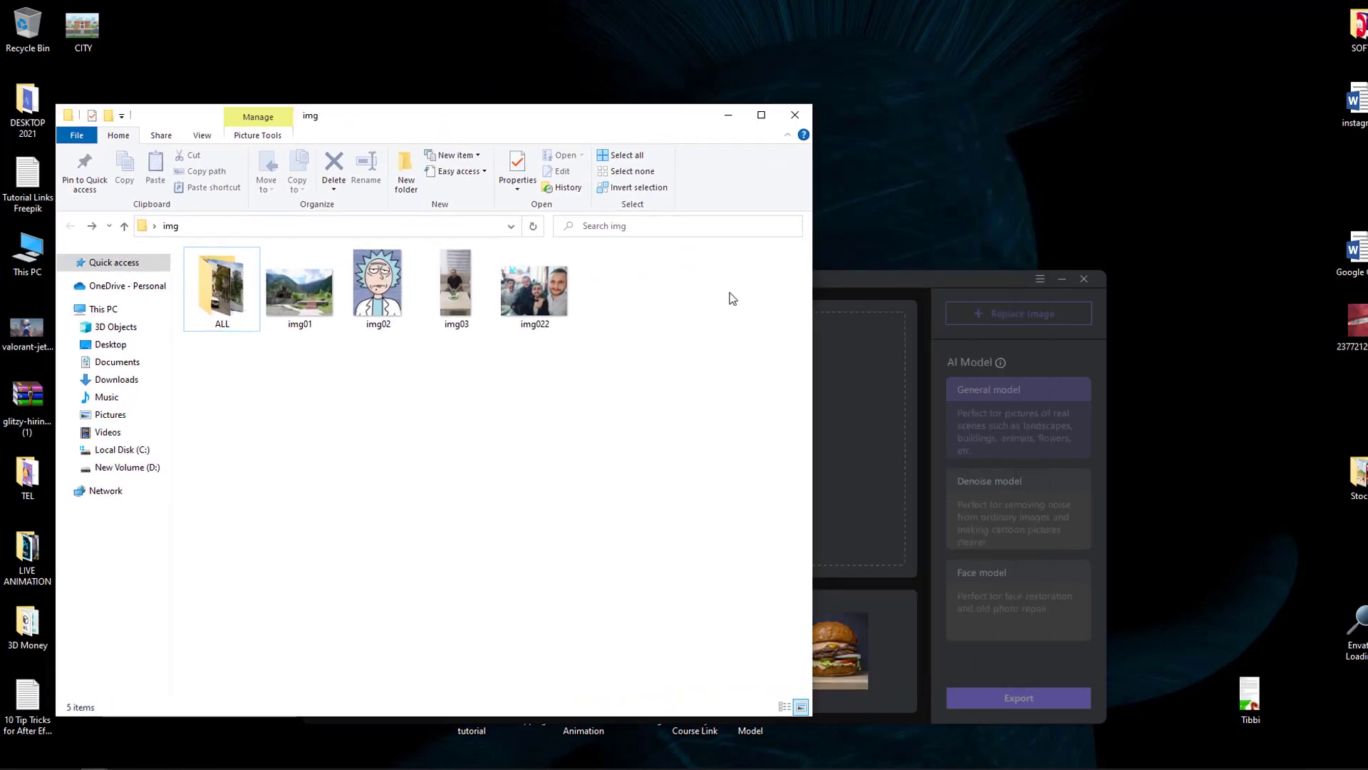
pyautogui.moveTo(855, 279); pyautogui.dragTo(935, 255)
pyautogui.click(309, 354)
pyautogui.click(301, 289)
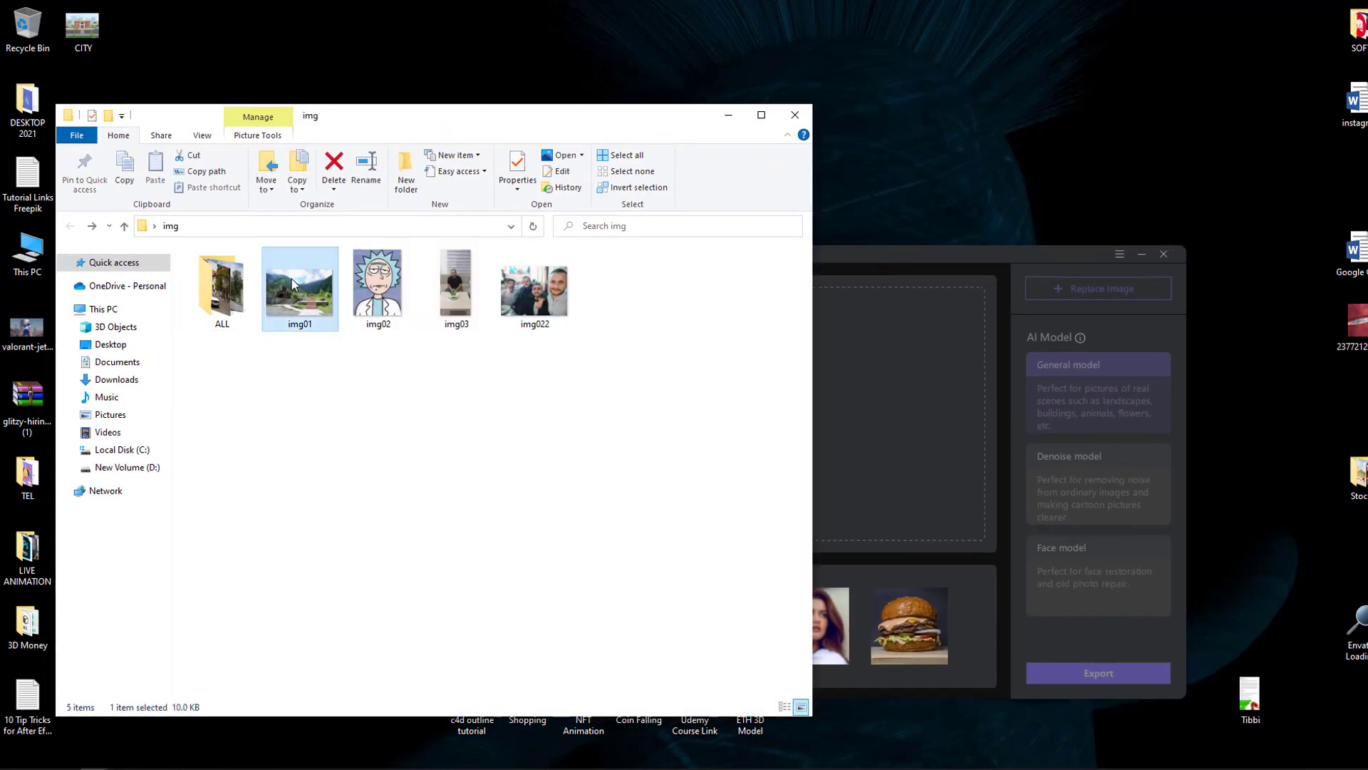
pyautogui.moveTo(292, 288)
pyautogui.mouseDown()
pyautogui.moveTo(535, 367)
pyautogui.moveTo(871, 397)
pyautogui.mouseUp()
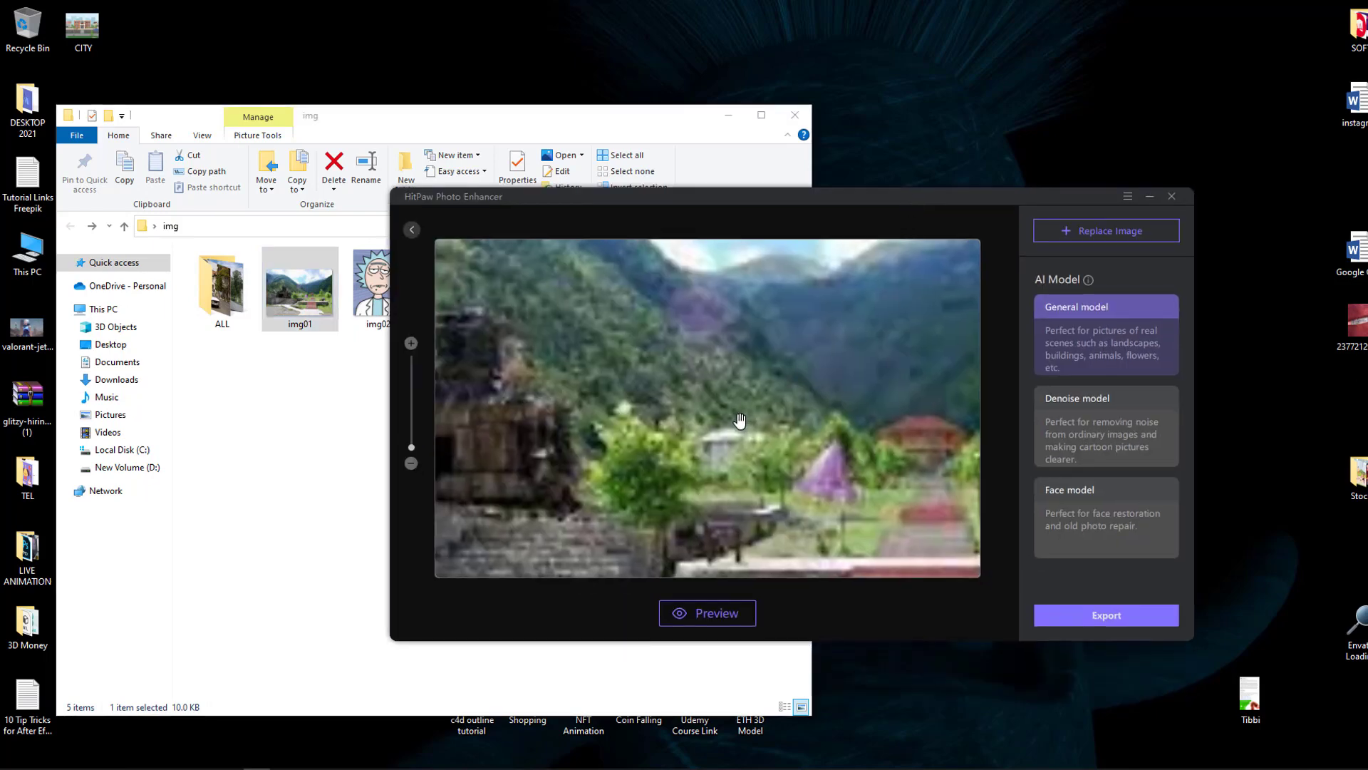
# Step: Check img01's Properties details, confirming dimensions of 268 x 188 pixels
pyautogui.moveTo(598, 205); pyautogui.dragTo(666, 238)
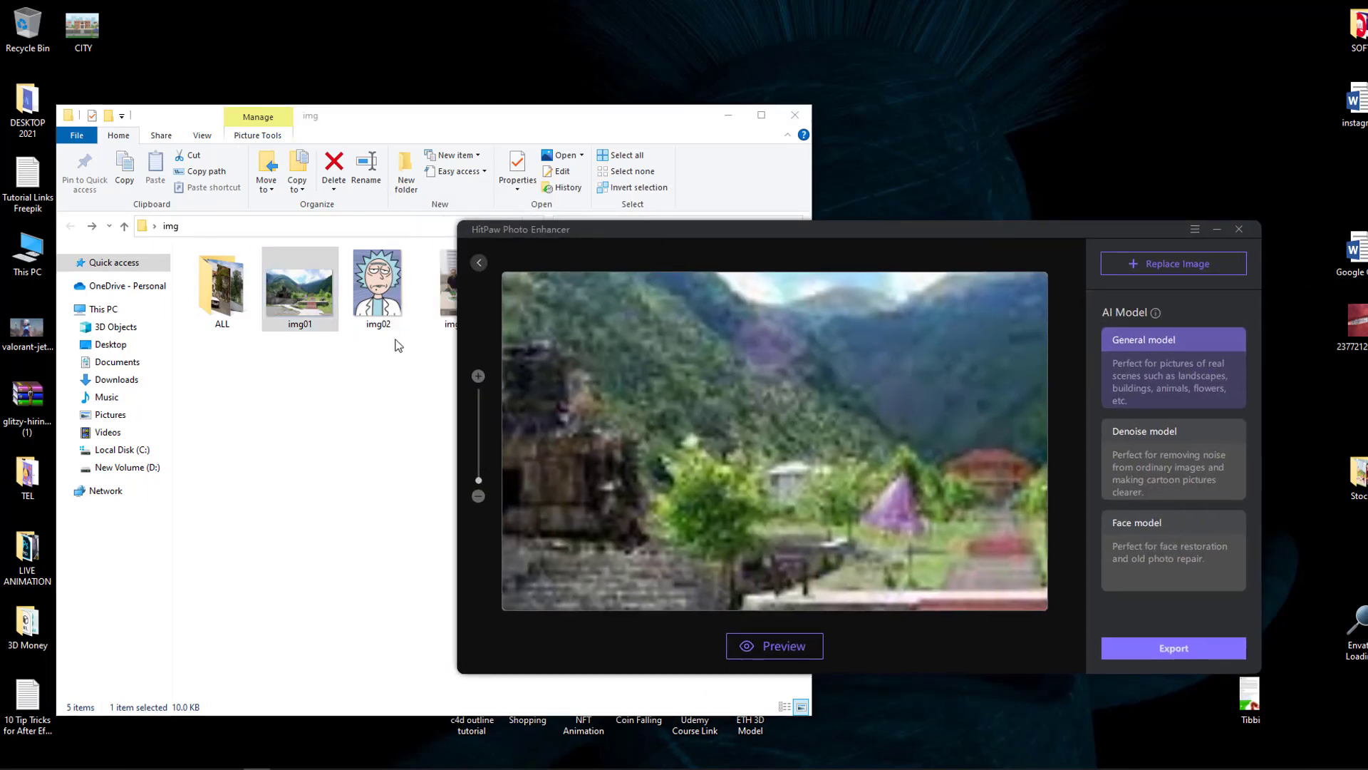
pyautogui.click(289, 311)
pyautogui.rightClick(294, 275)
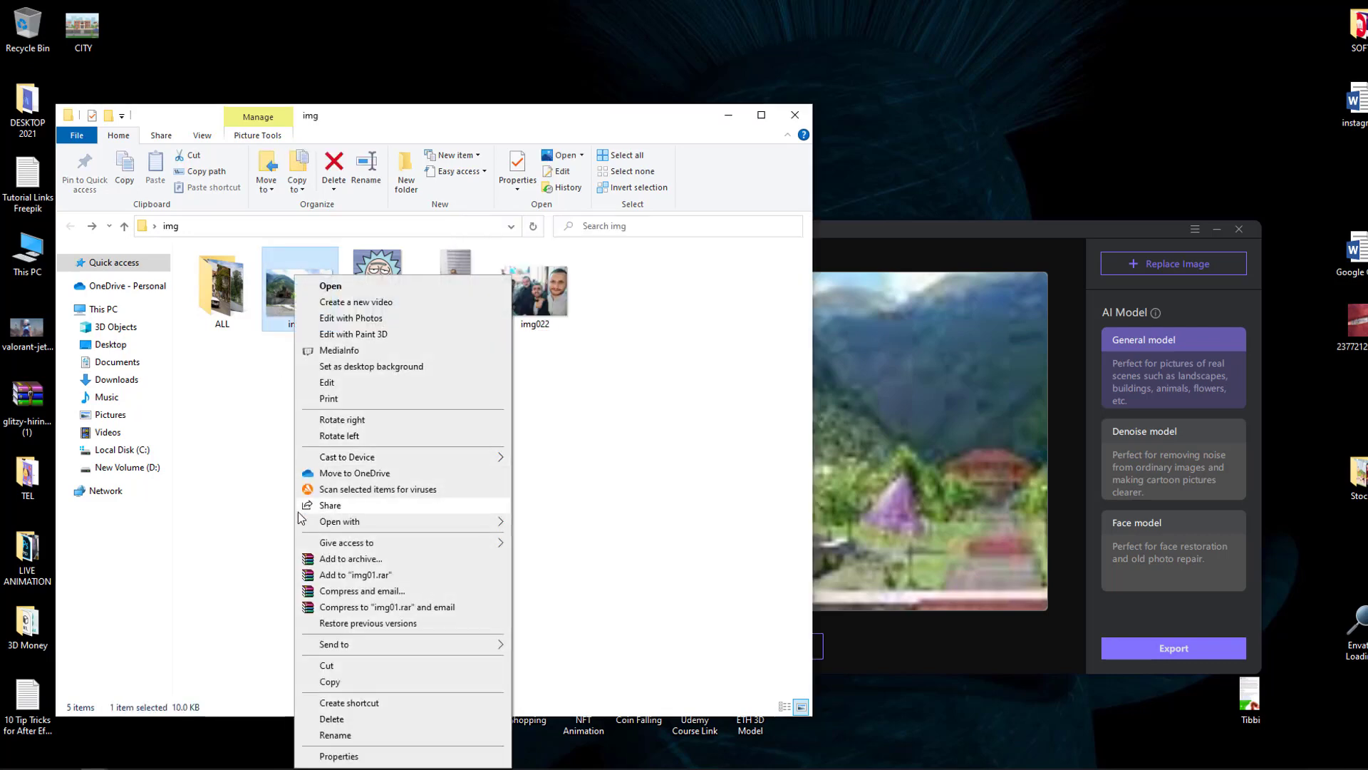
pyautogui.click(345, 756)
pyautogui.click(394, 319)
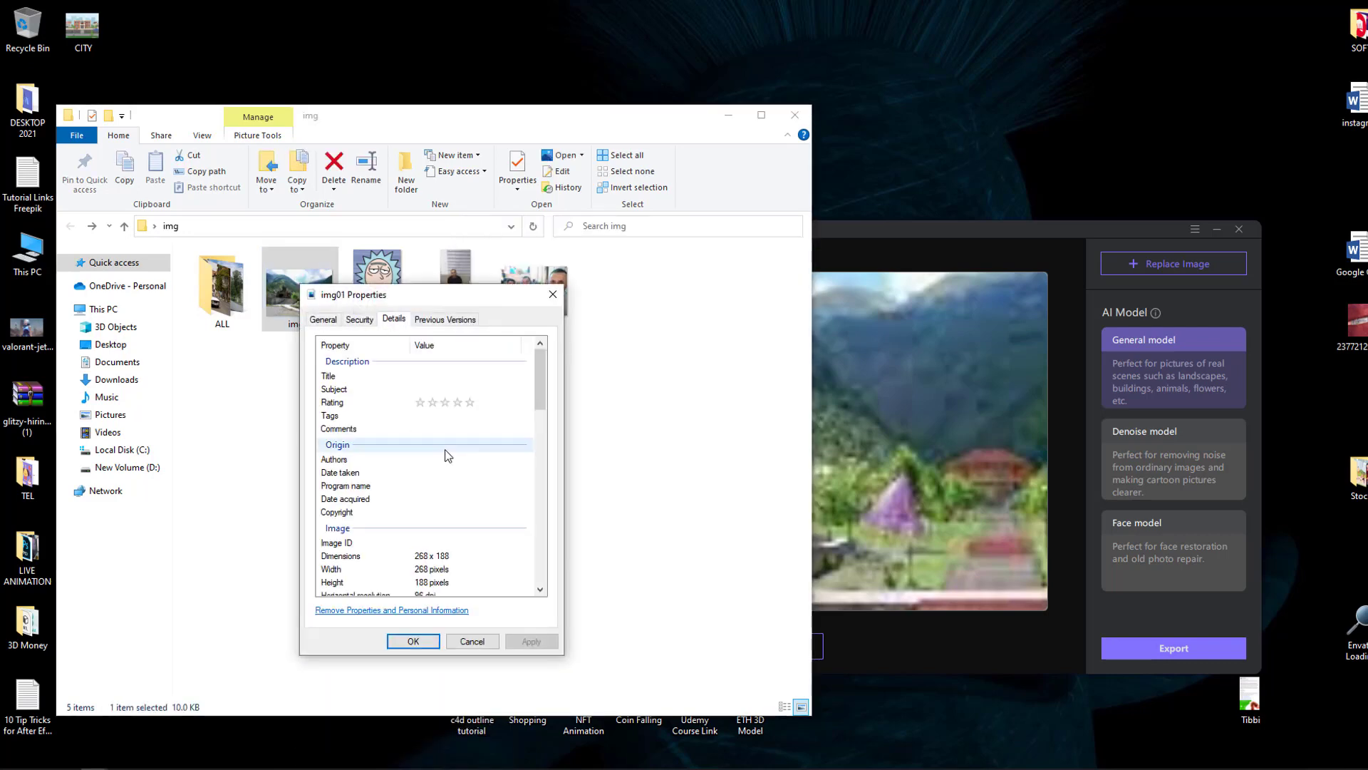
pyautogui.scroll(-1, 447, 455)
pyautogui.scroll(-2, 427, 462)
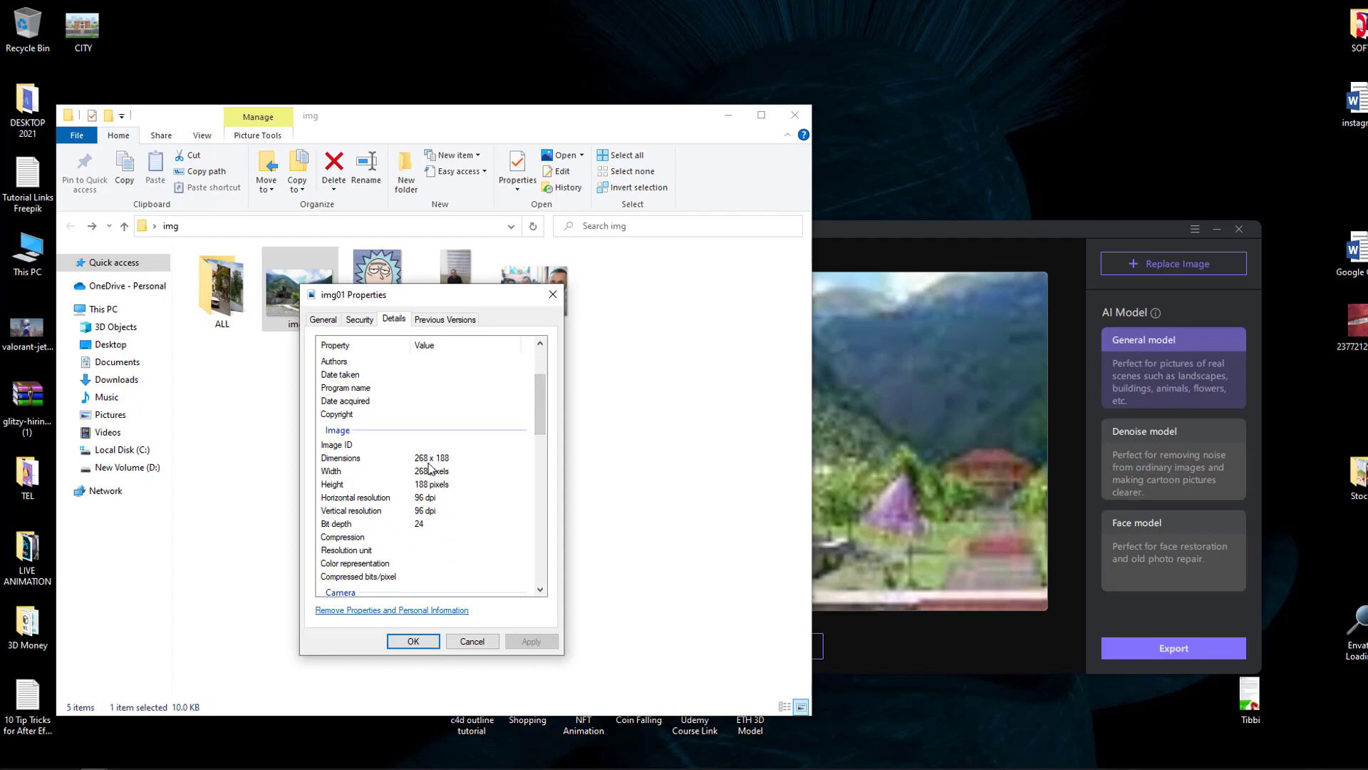
pyautogui.click(421, 459)
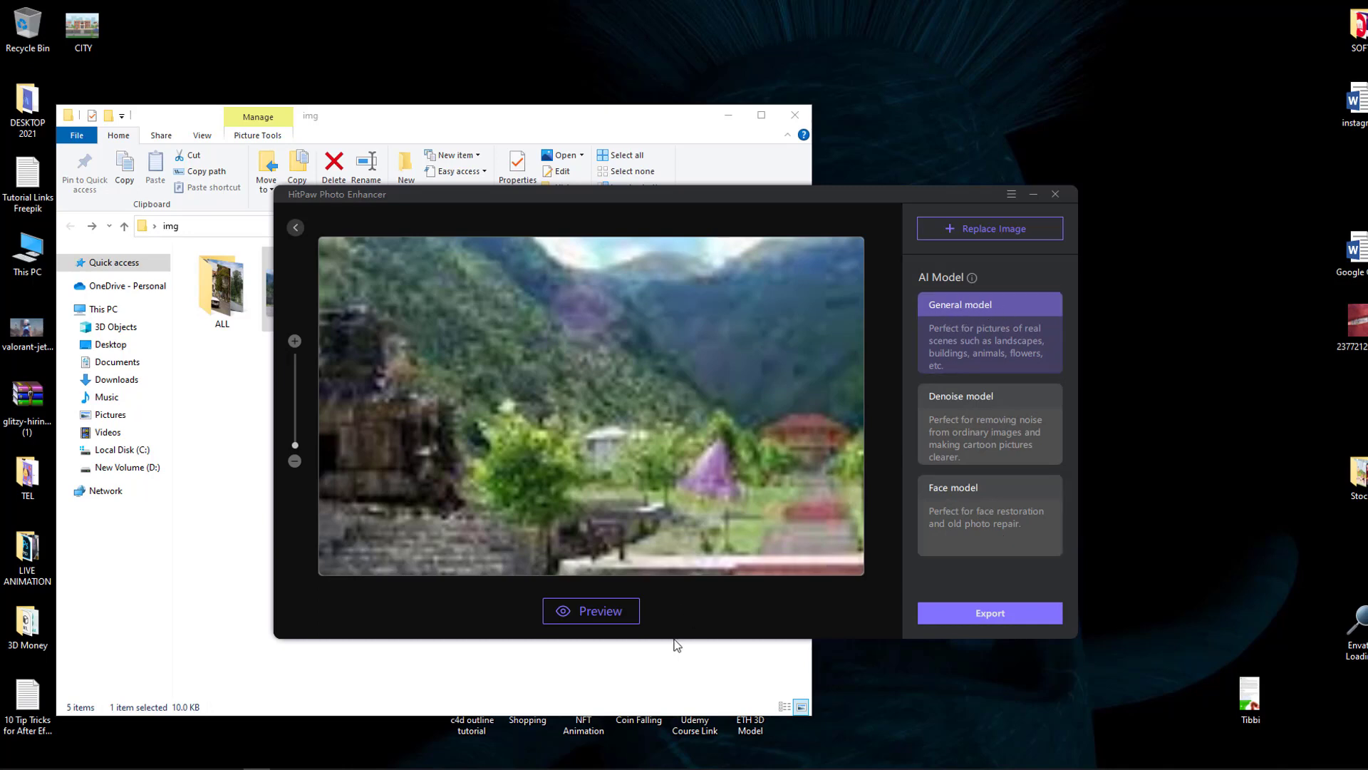
# Step: Preview the General-model 1072x752 upscale, zooming and panning over the purple umbrella and red stone steps
pyautogui.click(582, 617)
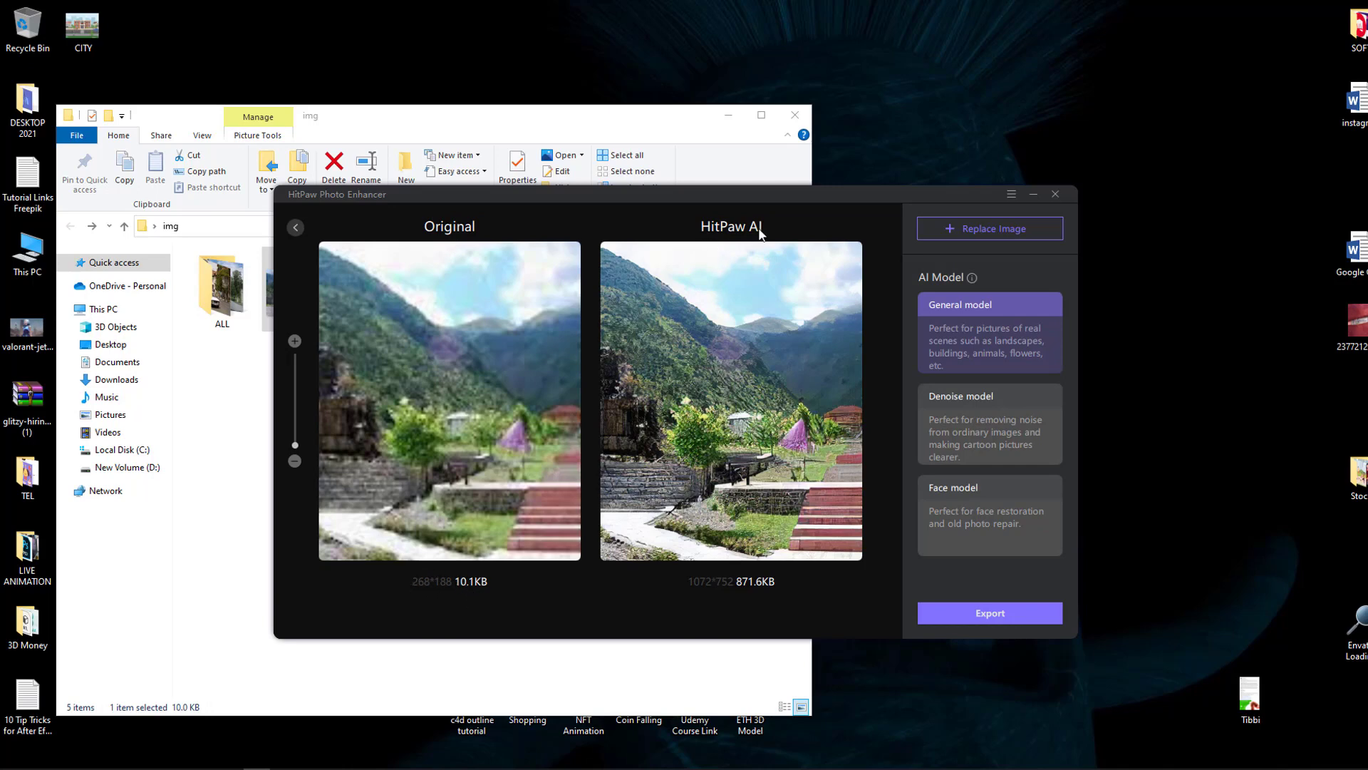
pyautogui.scroll(3, 731, 496)
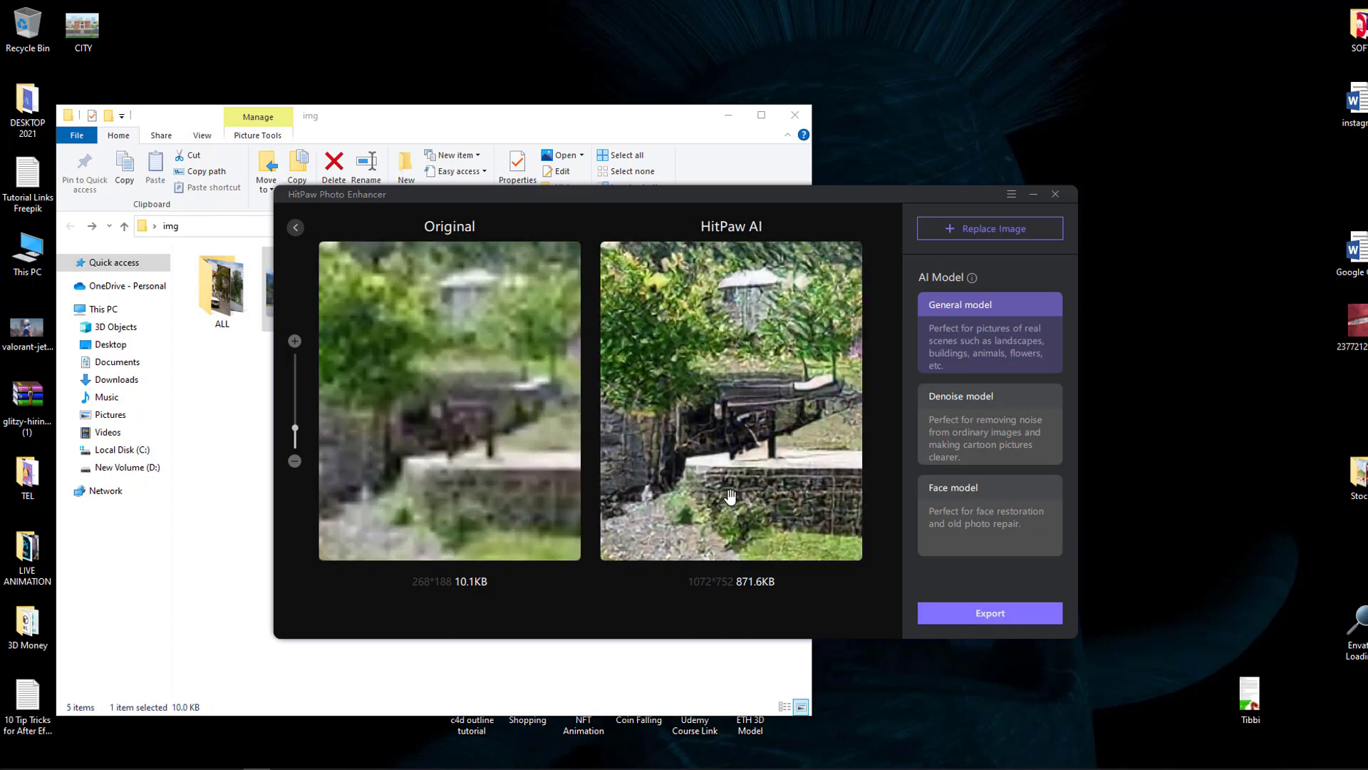
pyautogui.moveTo(730, 496); pyautogui.dragTo(622, 480)
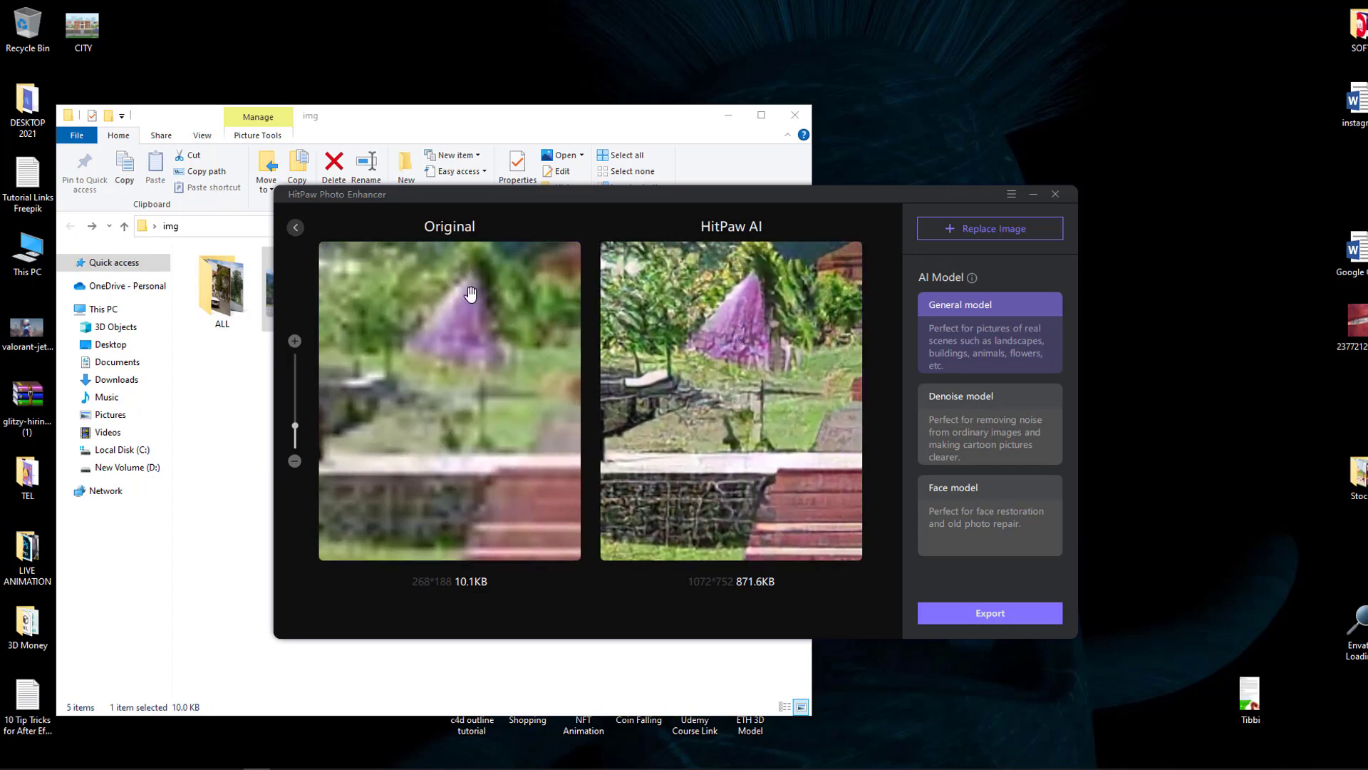
pyautogui.moveTo(431, 306)
pyautogui.mouseDown()
pyautogui.moveTo(467, 414)
pyautogui.moveTo(641, 418)
pyautogui.moveTo(513, 417)
pyautogui.moveTo(468, 456)
pyautogui.moveTo(653, 413)
pyautogui.moveTo(687, 568)
pyautogui.moveTo(754, 458)
pyautogui.moveTo(706, 323)
pyautogui.moveTo(672, 452)
pyautogui.moveTo(818, 323)
pyautogui.moveTo(694, 430)
pyautogui.moveTo(819, 372)
pyautogui.moveTo(720, 416)
pyautogui.moveTo(848, 522)
pyautogui.moveTo(919, 544)
pyautogui.moveTo(724, 570)
pyautogui.moveTo(737, 288)
pyautogui.mouseUp()
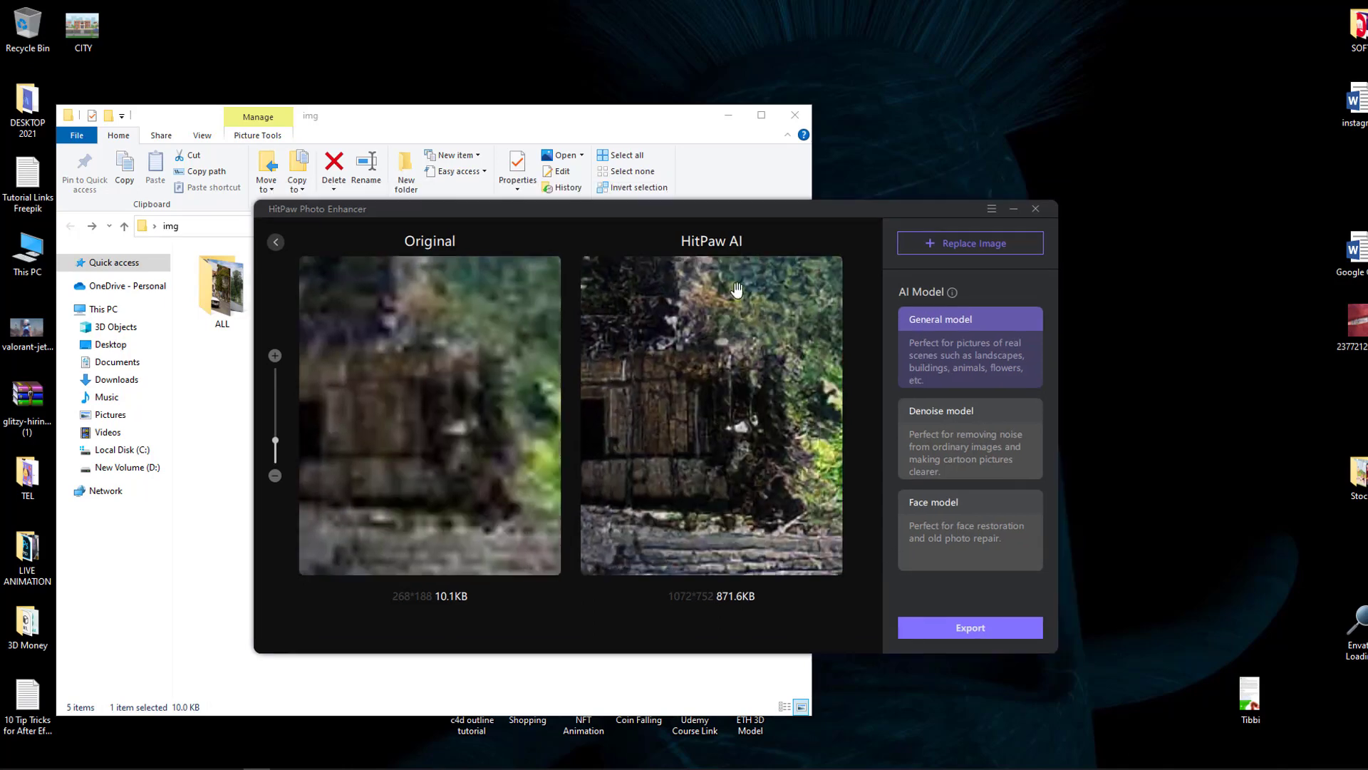
# Step: Swap in the img02 cartoon portrait and confirm its 250 x 350 size in Properties
pyautogui.click(965, 245)
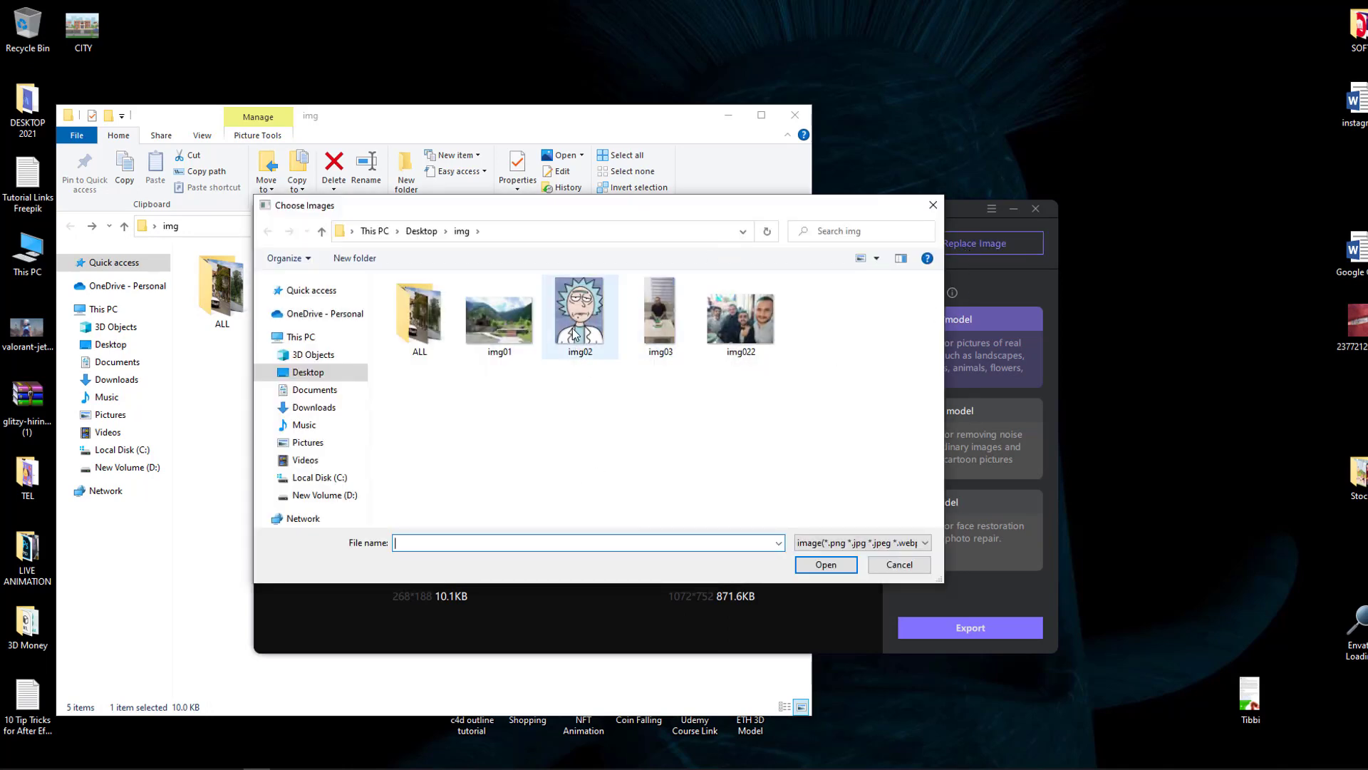
pyautogui.moveTo(579, 312)
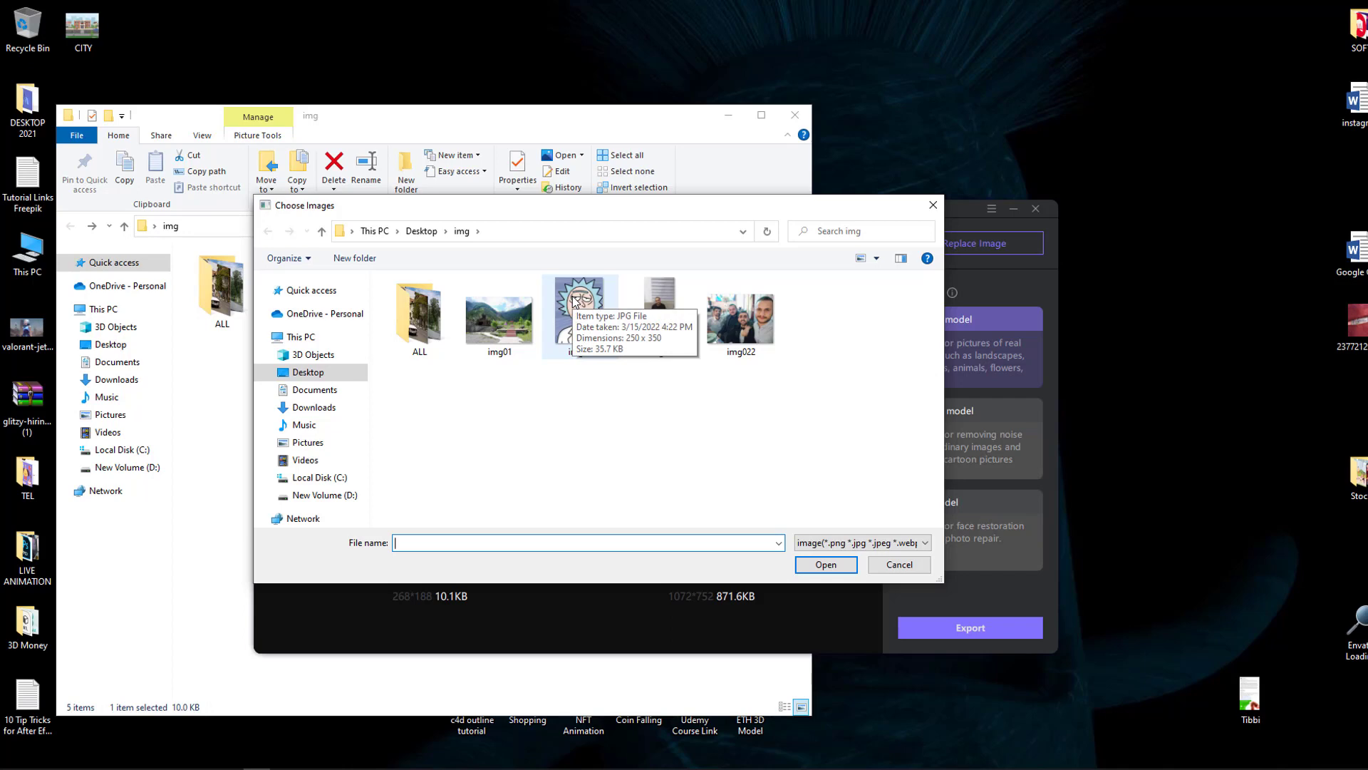
pyautogui.click(575, 302)
pyautogui.click(818, 564)
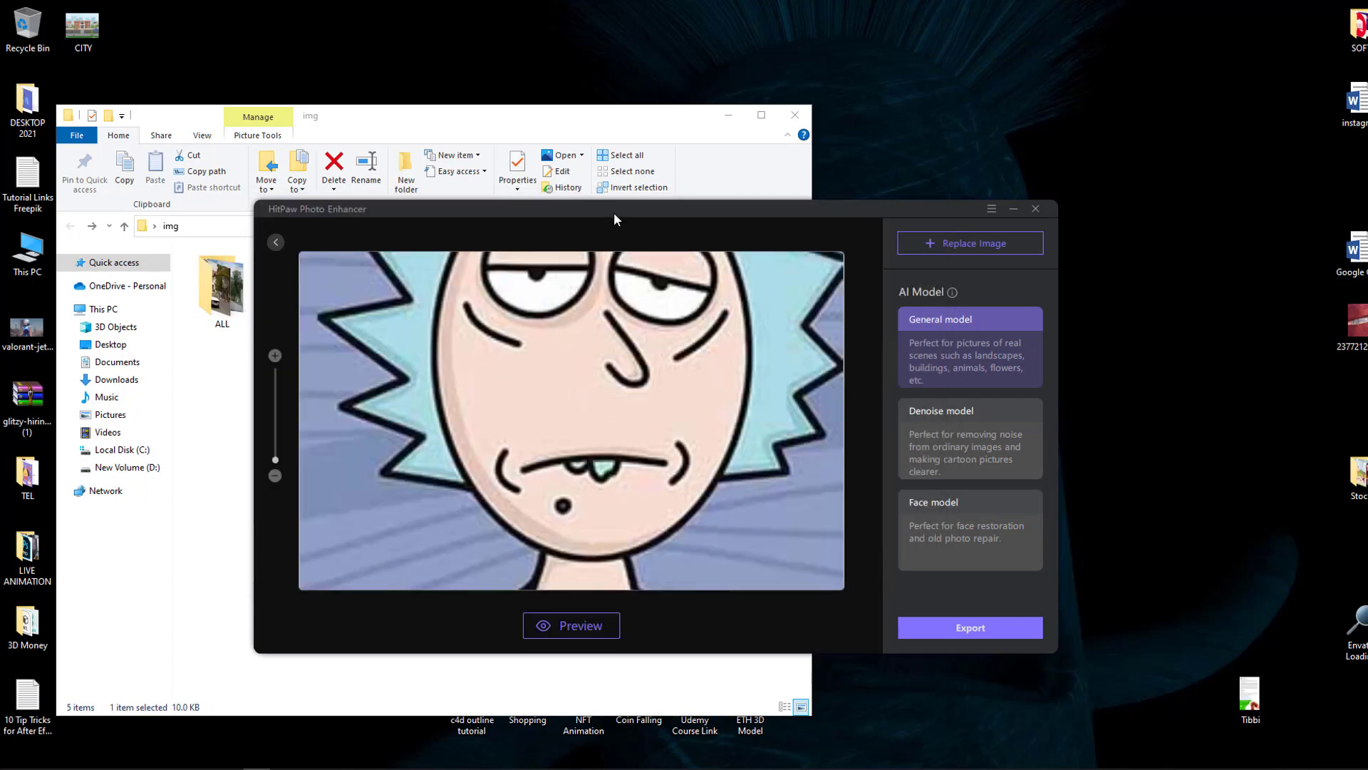
pyautogui.moveTo(613, 211); pyautogui.dragTo(732, 267)
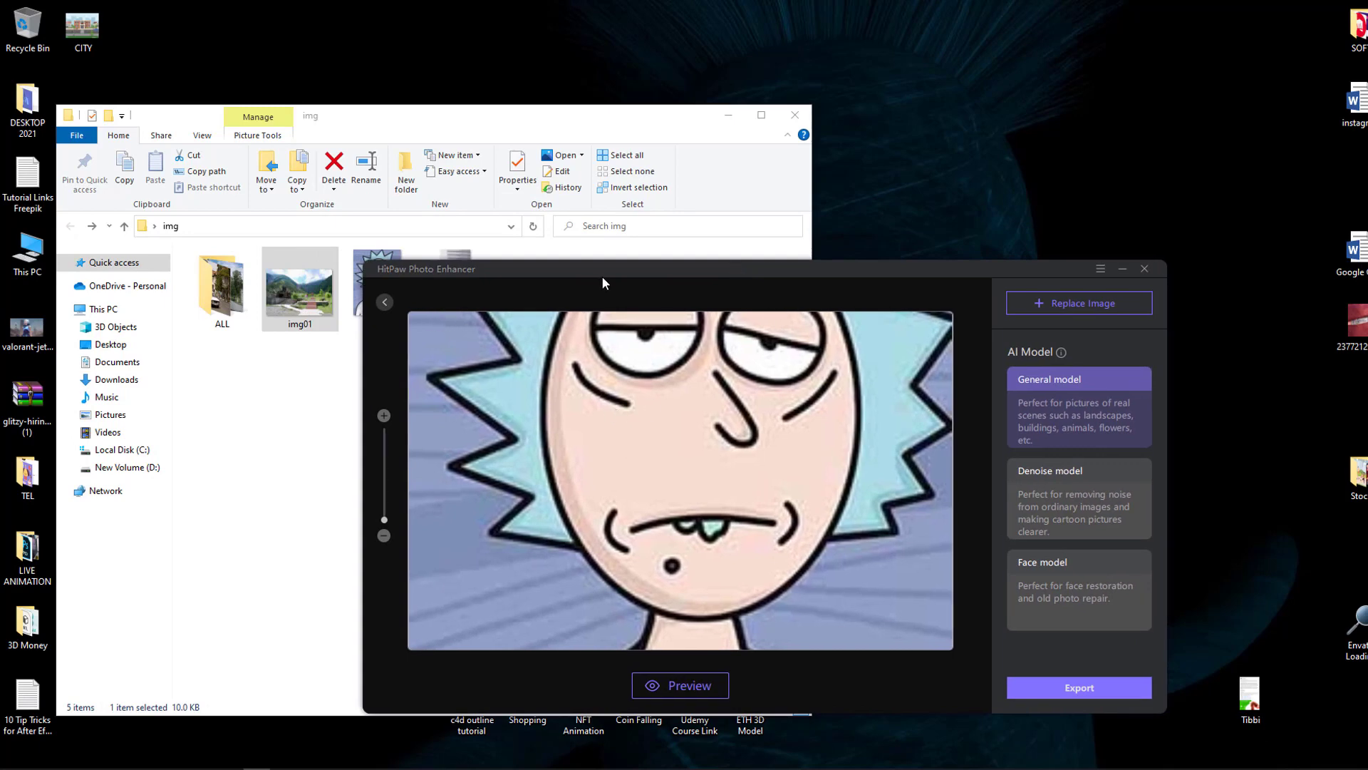
pyautogui.moveTo(599, 276); pyautogui.dragTo(682, 298)
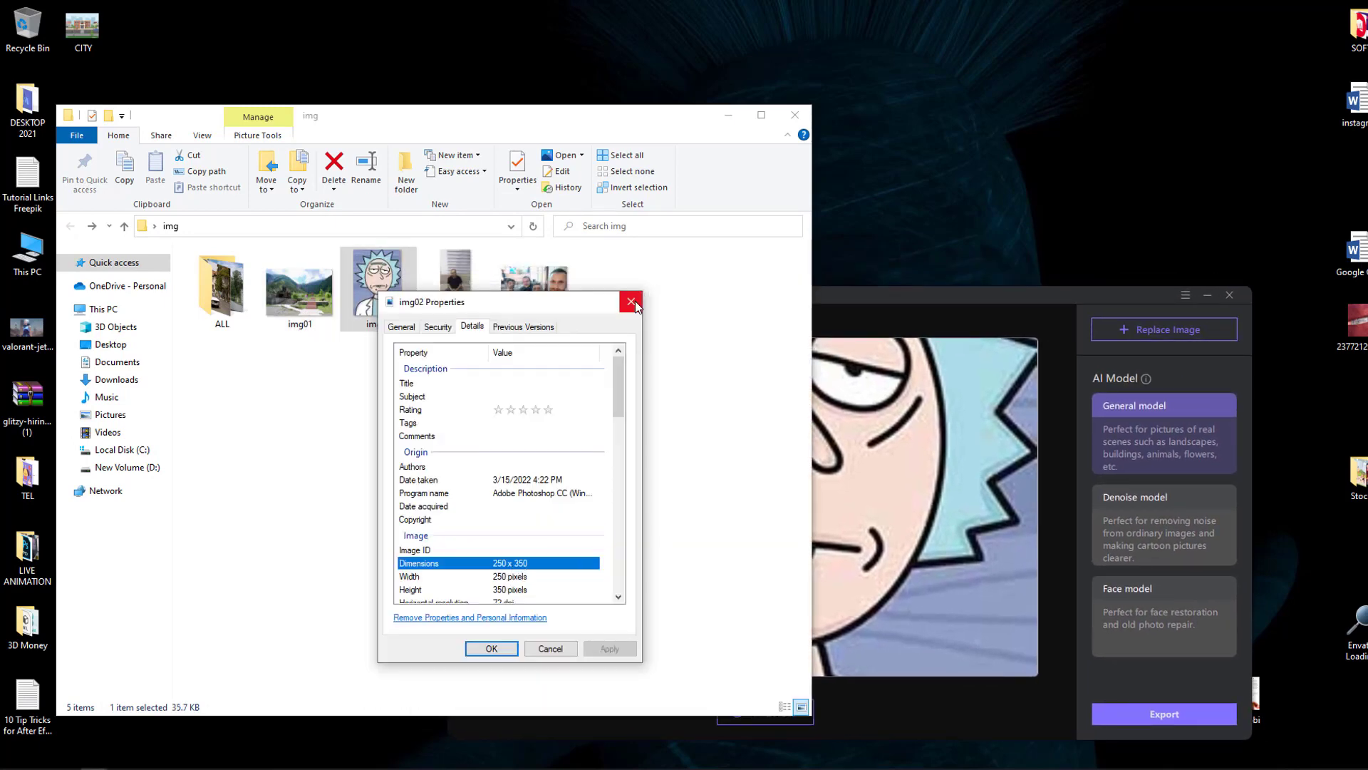
pyautogui.click(631, 301)
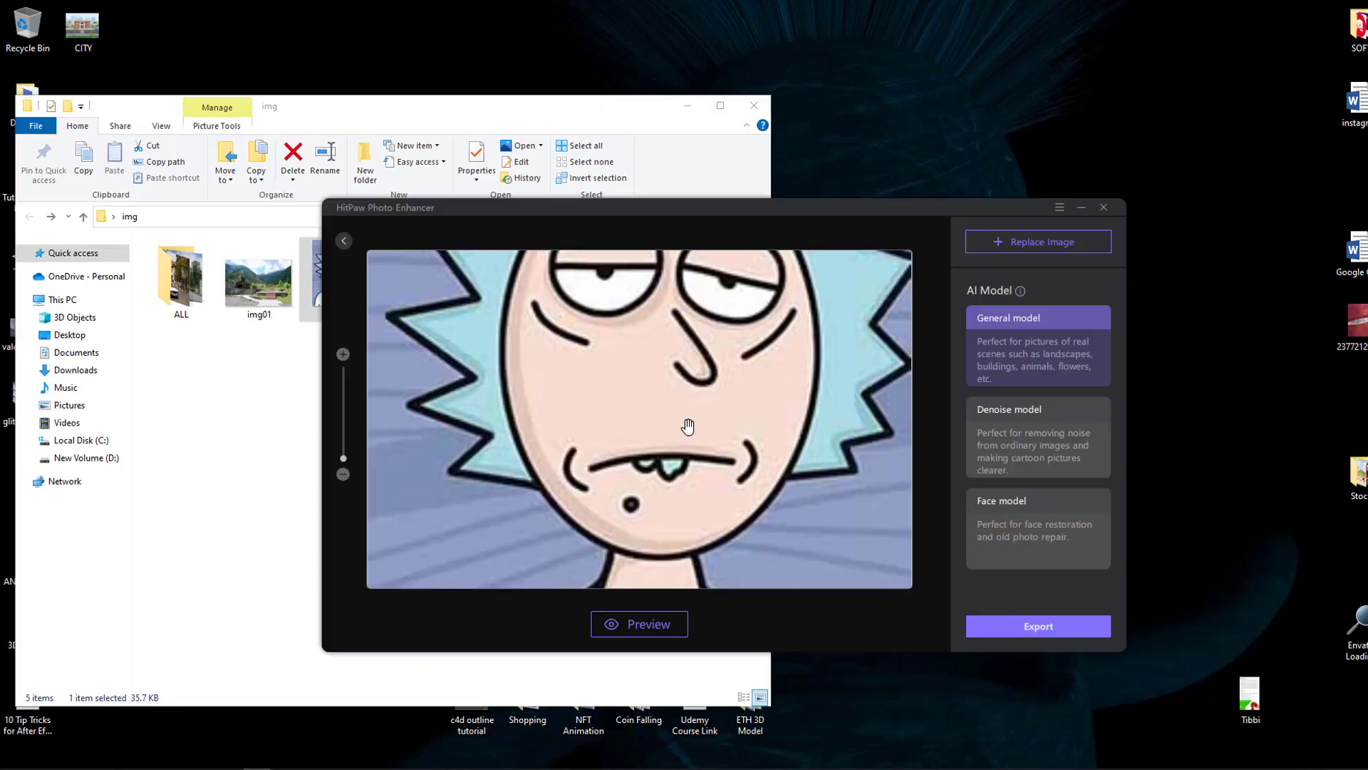
# Step: Preview the cartoon with the Denoise model at 1000x1400, comparing the nose and chin up close
pyautogui.click(1032, 436)
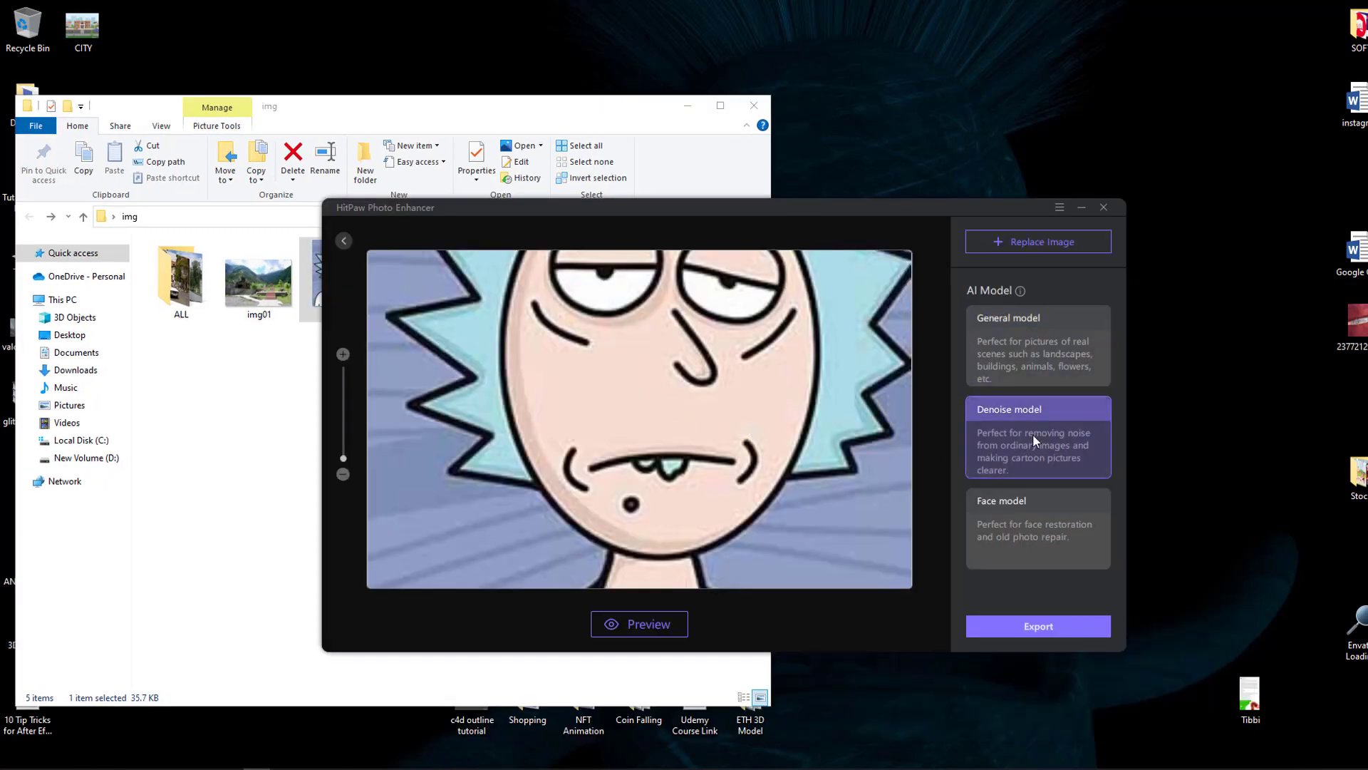
pyautogui.click(647, 634)
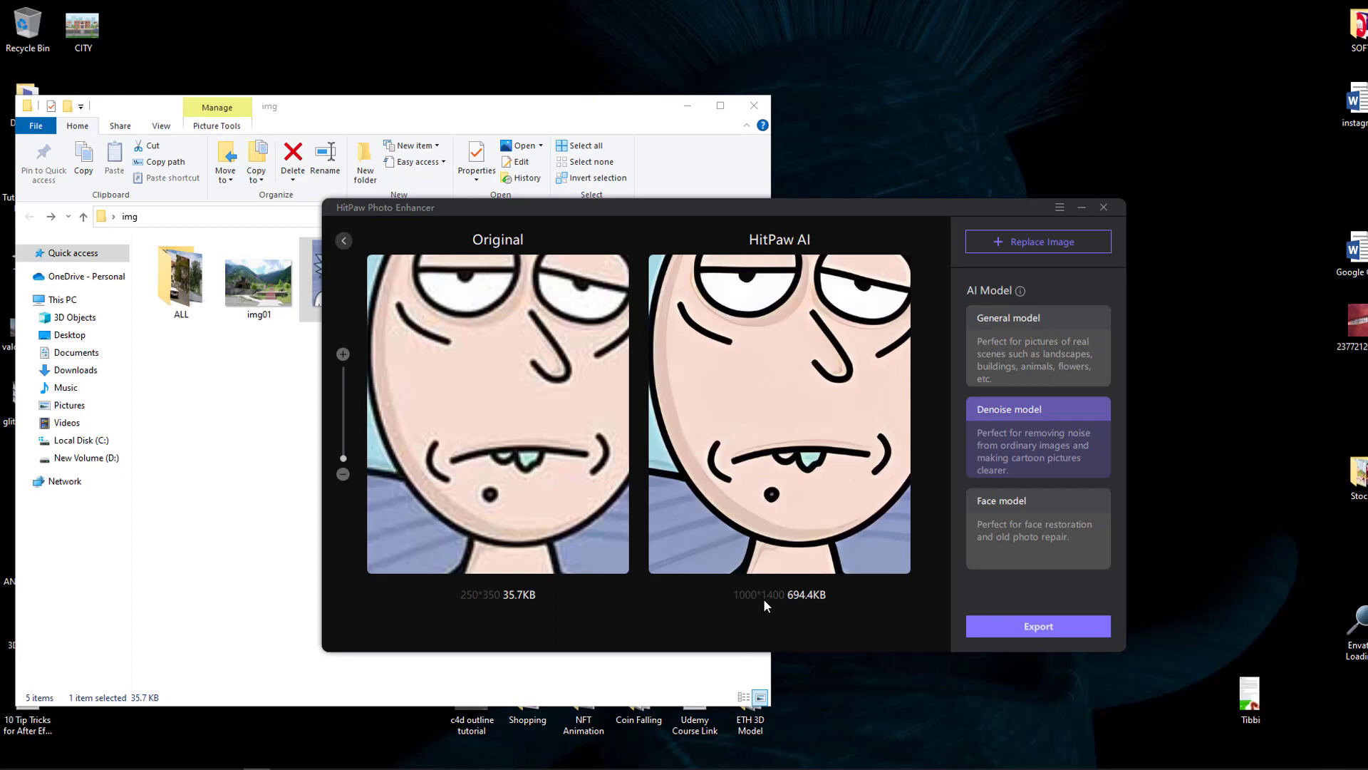
pyautogui.scroll(2, 779, 330)
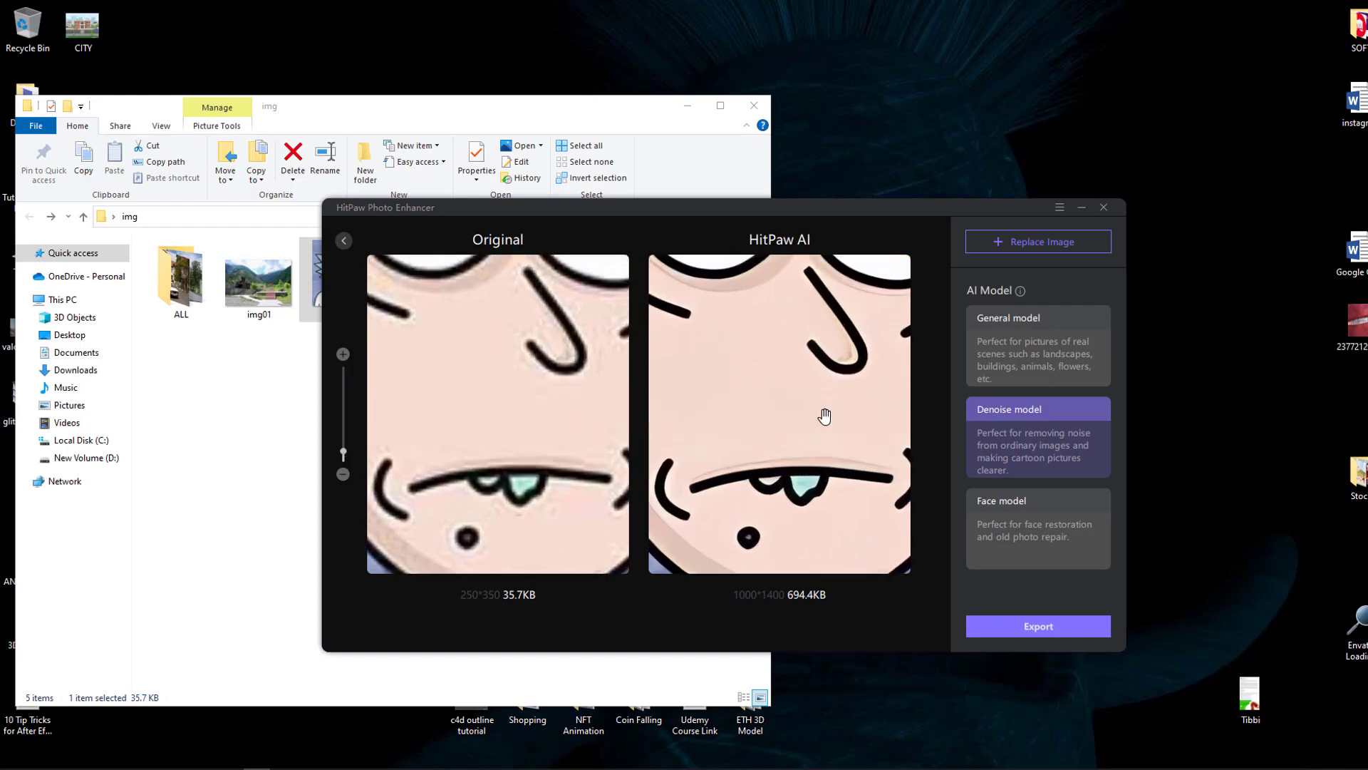
pyautogui.moveTo(763, 387)
pyautogui.mouseDown()
pyautogui.moveTo(753, 466)
pyautogui.moveTo(759, 290)
pyautogui.moveTo(868, 443)
pyautogui.moveTo(987, 464)
pyautogui.moveTo(759, 306)
pyautogui.moveTo(849, 406)
pyautogui.moveTo(910, 556)
pyautogui.moveTo(719, 474)
pyautogui.moveTo(723, 431)
pyautogui.moveTo(800, 406)
pyautogui.moveTo(501, 367)
pyautogui.moveTo(858, 323)
pyautogui.moveTo(776, 446)
pyautogui.moveTo(796, 513)
pyautogui.moveTo(810, 388)
pyautogui.mouseUp()
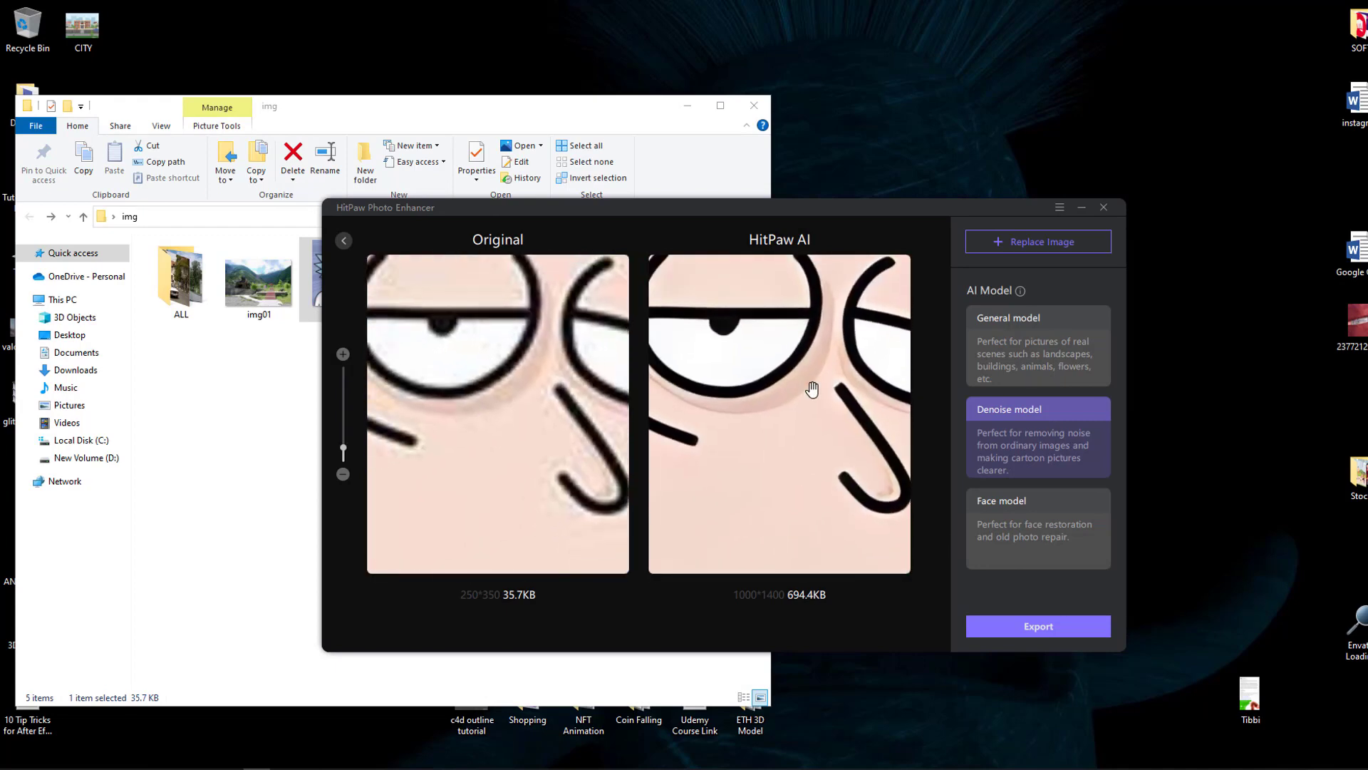
pyautogui.scroll(-2, 760, 407)
pyautogui.moveTo(843, 212); pyautogui.dragTo(877, 201)
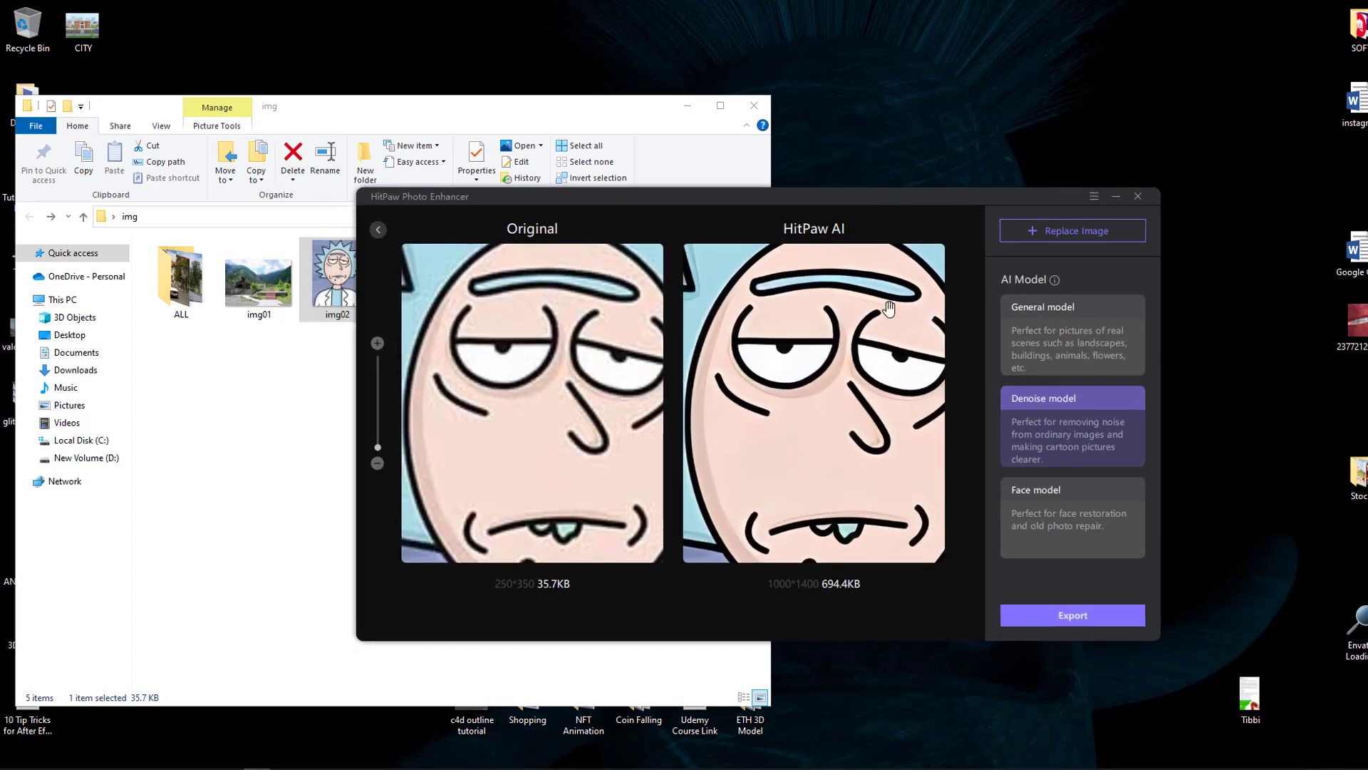
pyautogui.moveTo(884, 417)
pyautogui.mouseDown()
pyautogui.moveTo(824, 388)
pyautogui.moveTo(831, 378)
pyautogui.mouseUp()
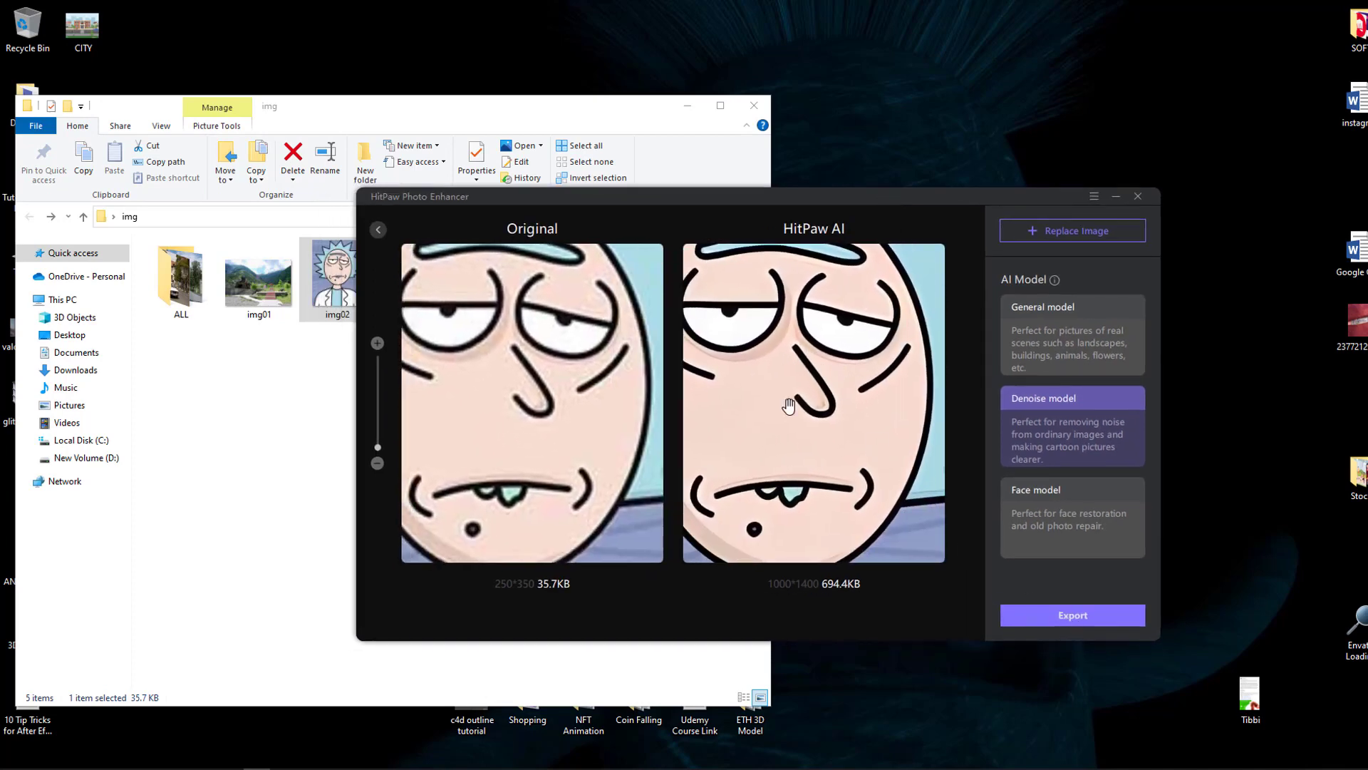
# Step: Export the denoised cartoon as HITPAW into the Desktop img folder and dismiss the success message
pyautogui.click(1069, 624)
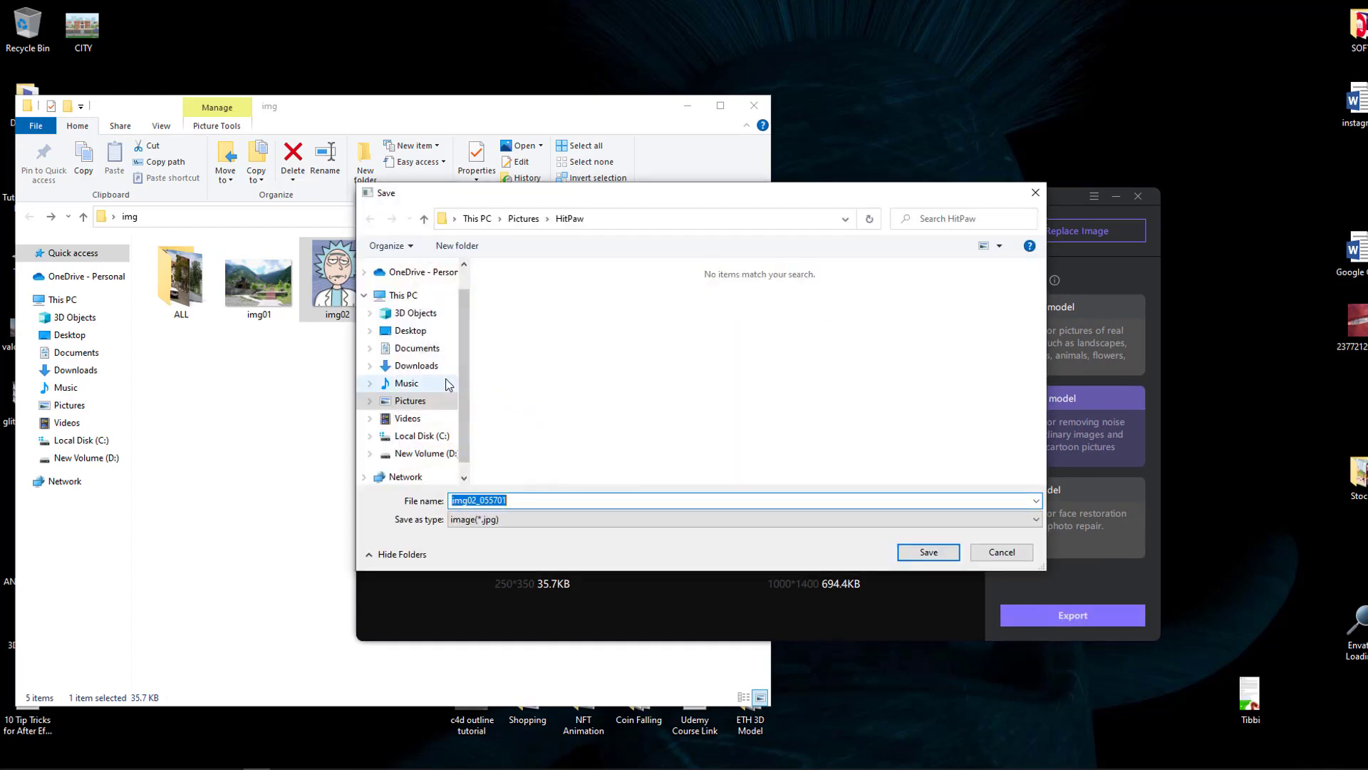
pyautogui.click(411, 330)
pyautogui.write('HITPAW')
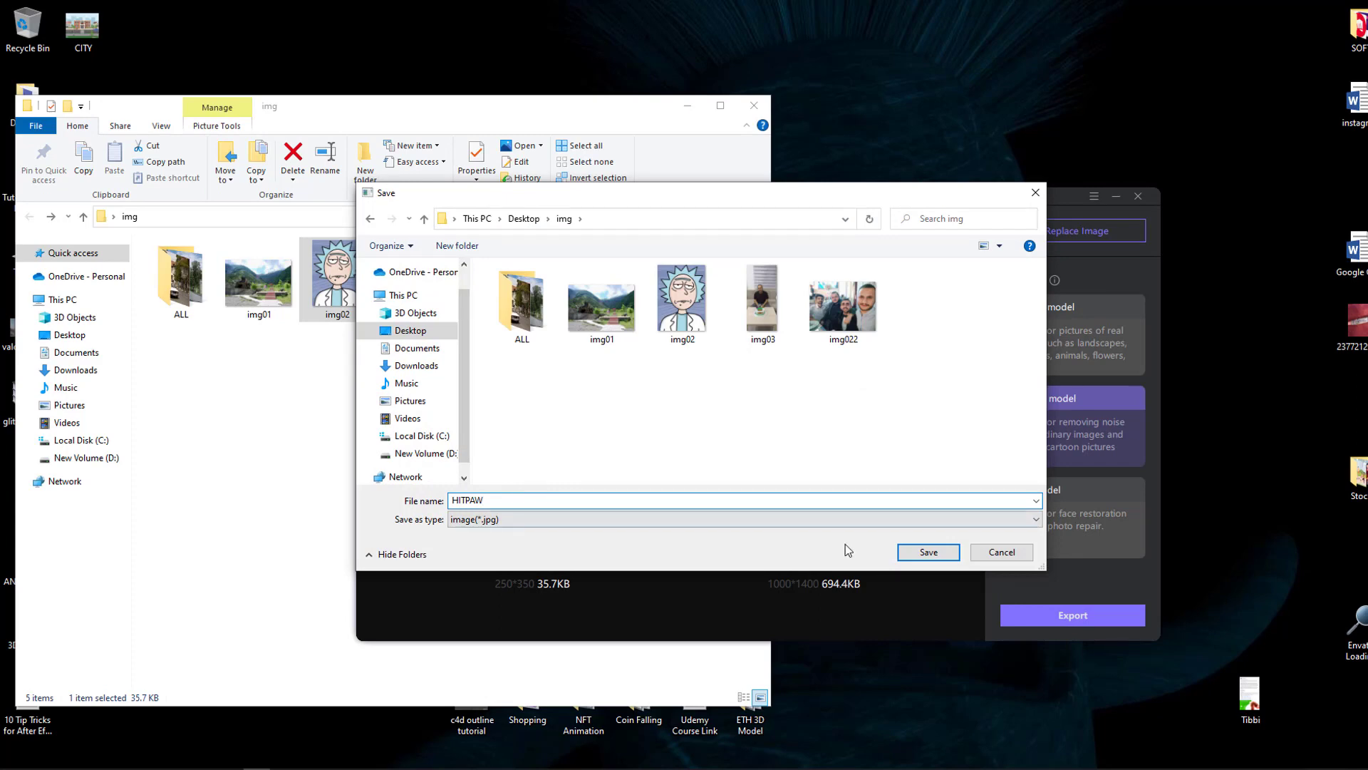
pyautogui.click(925, 552)
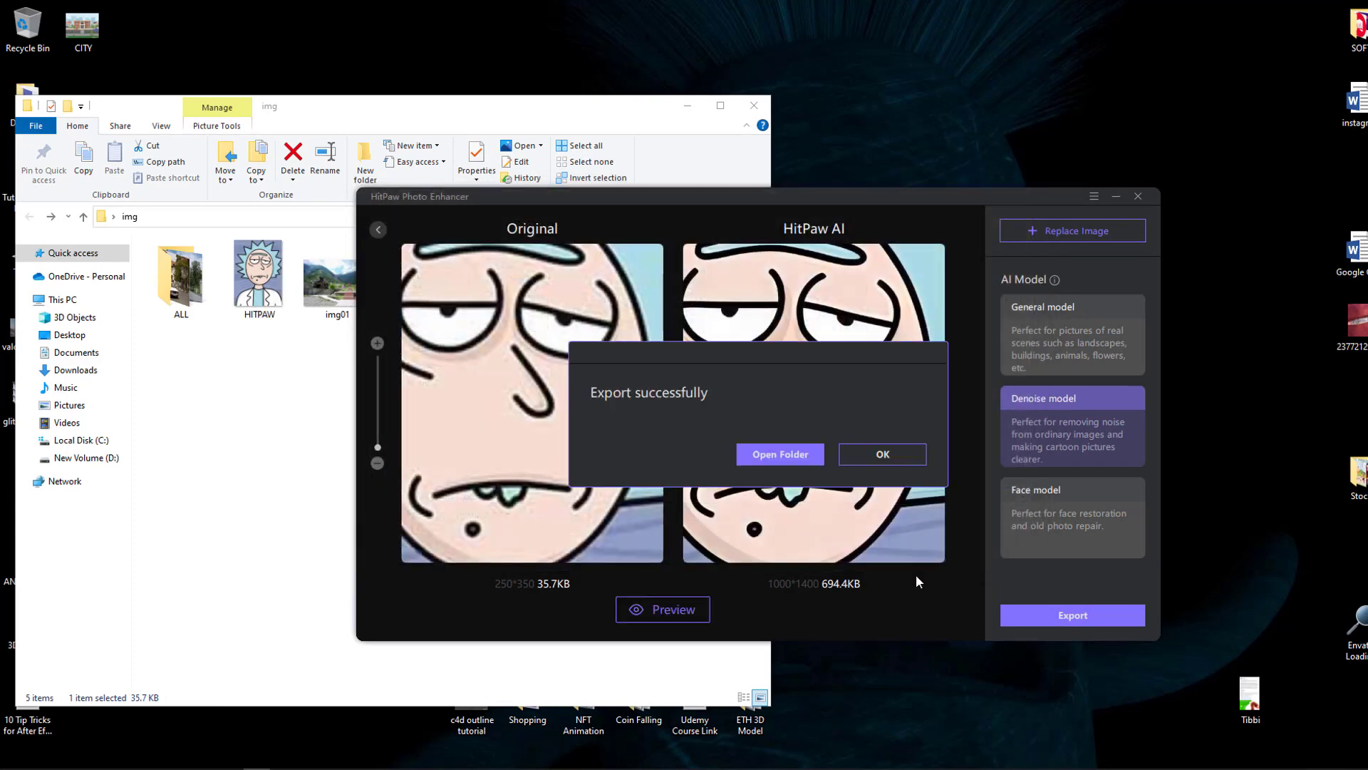
pyautogui.click(879, 455)
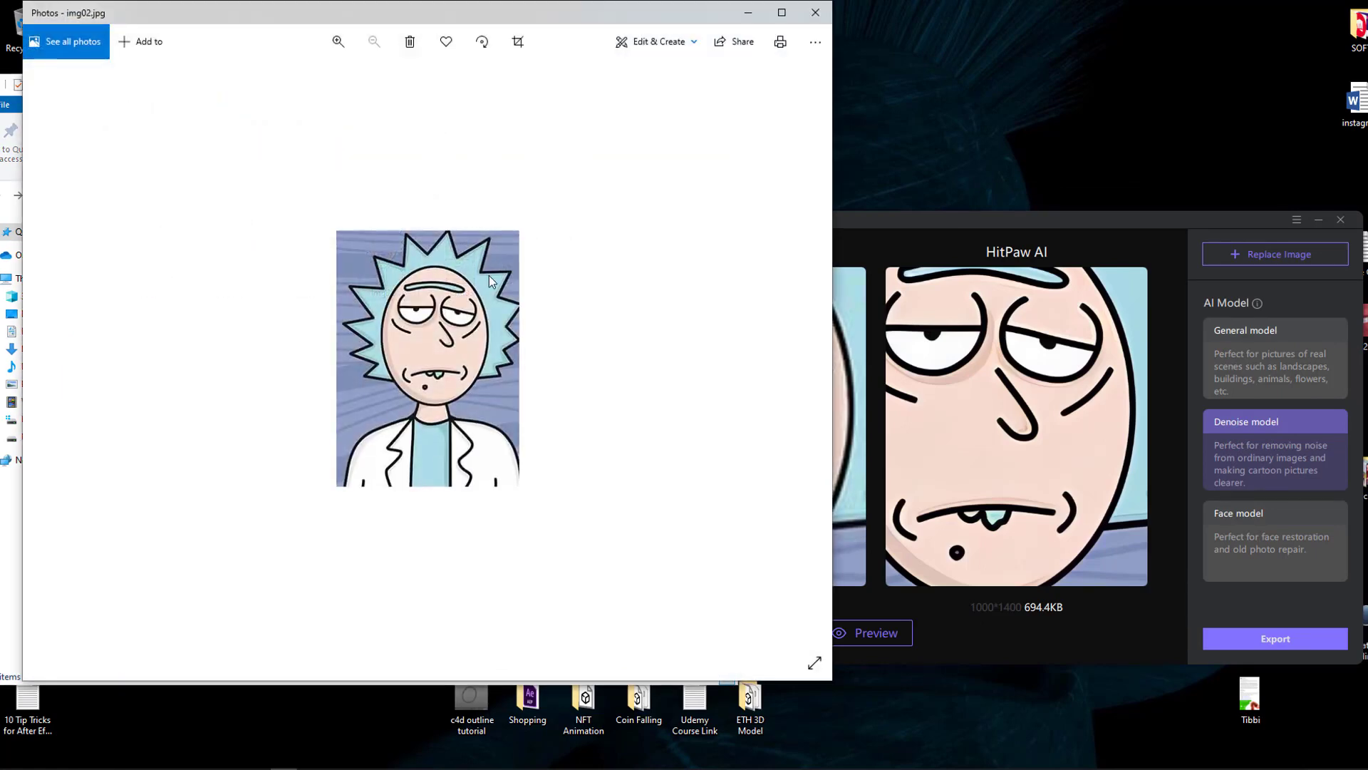
# Step: Open HITPAW beside img02 in Photos and zoom four steps into the original
pyautogui.moveTo(459, 16); pyautogui.dragTo(988, 53)
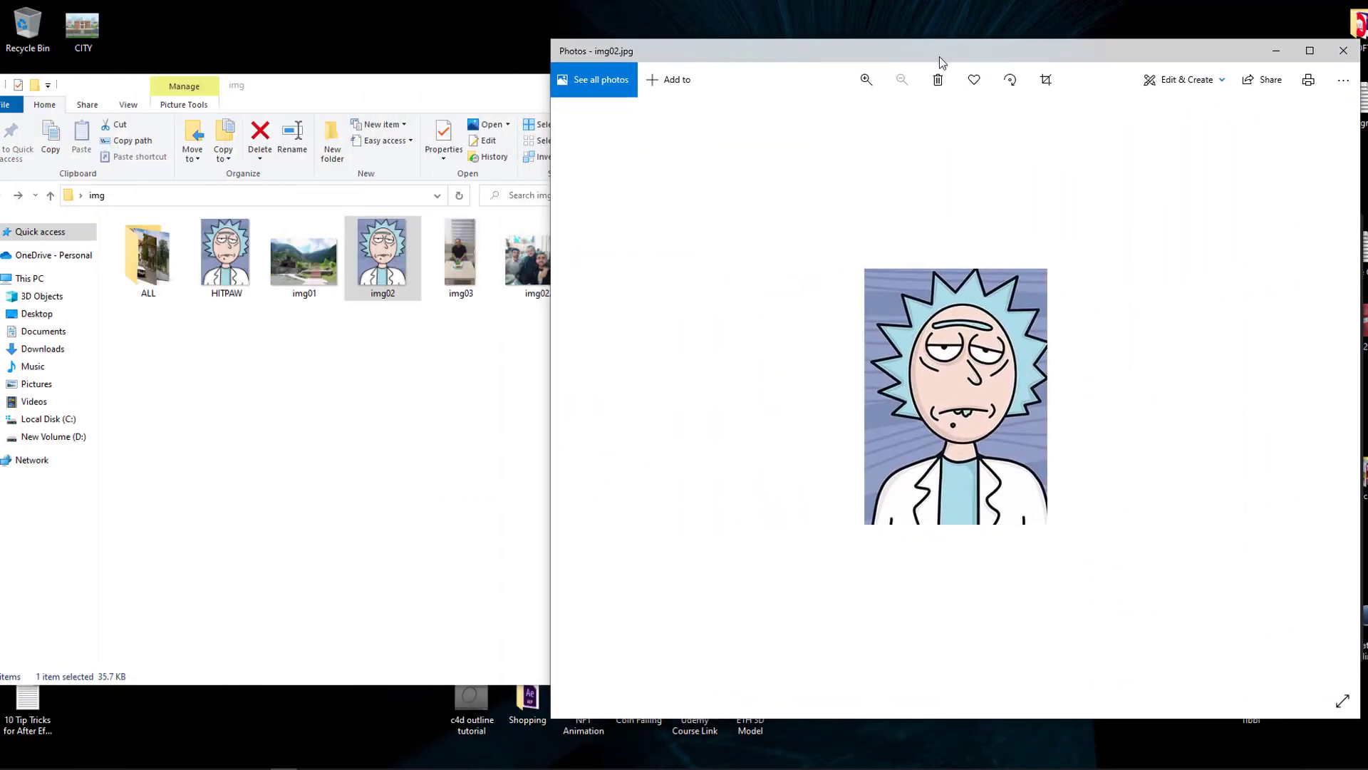
pyautogui.doubleClick(226, 263)
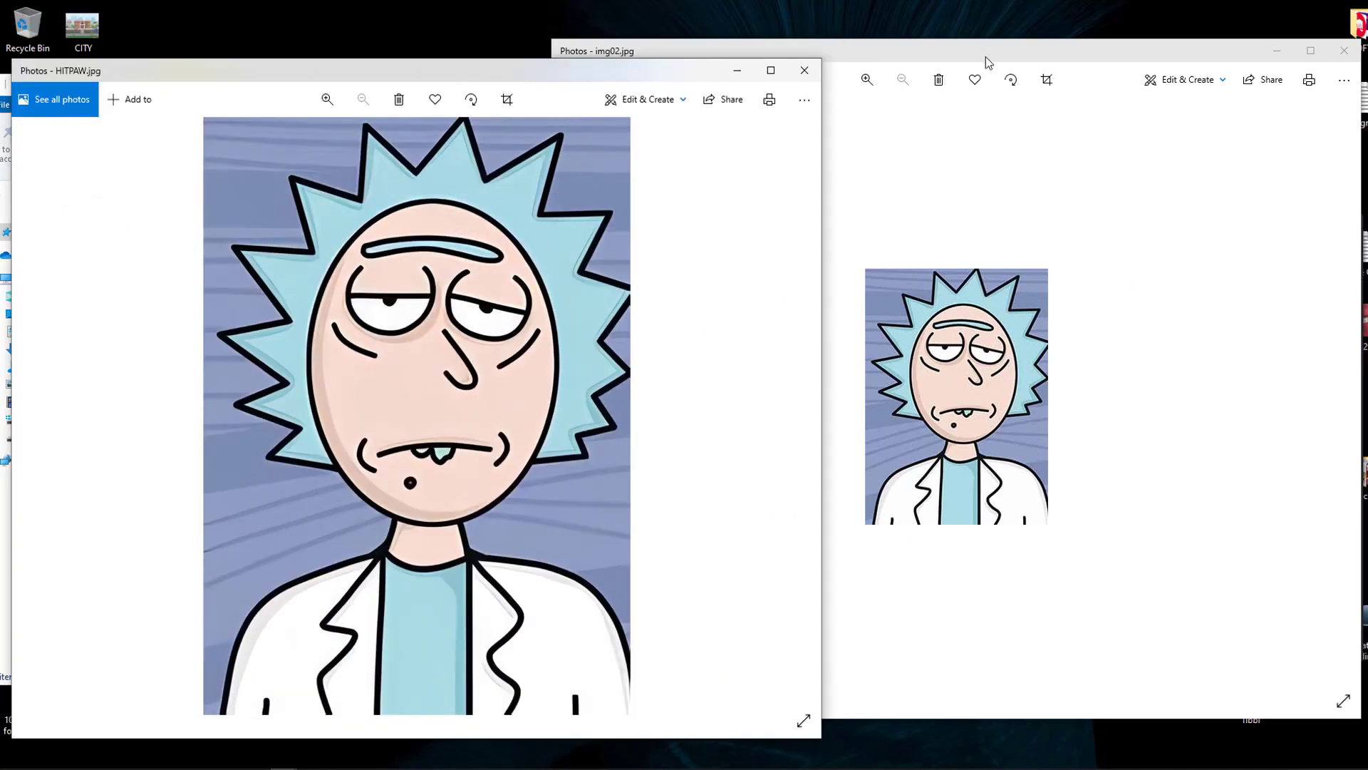
pyautogui.moveTo(986, 57); pyautogui.dragTo(1035, 84)
pyautogui.click(928, 101)
pyautogui.click(928, 102)
pyautogui.click(928, 102)
pyautogui.click(928, 102)
# Step: Zoom into the HITPAW image, close both viewers and bring the enhancer back into view
pyautogui.click(483, 235)
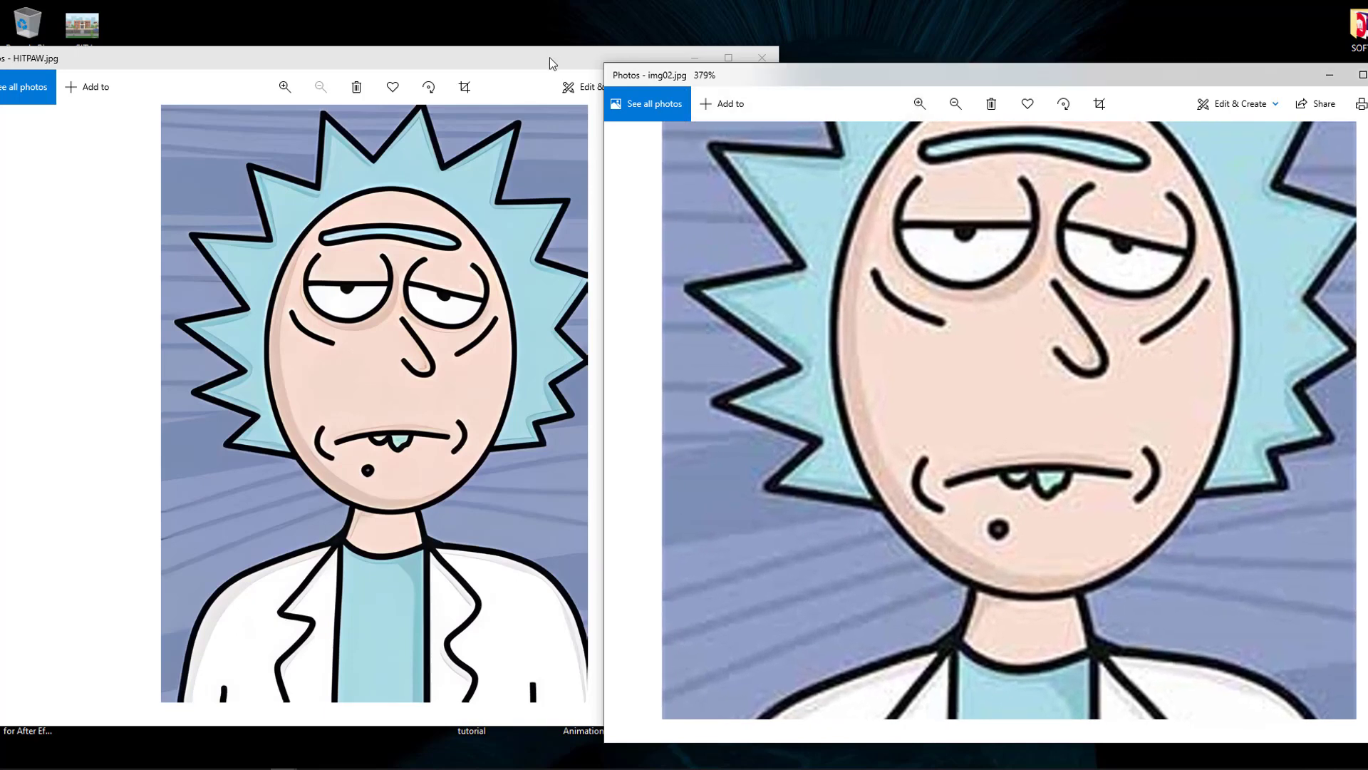
pyautogui.click(273, 82)
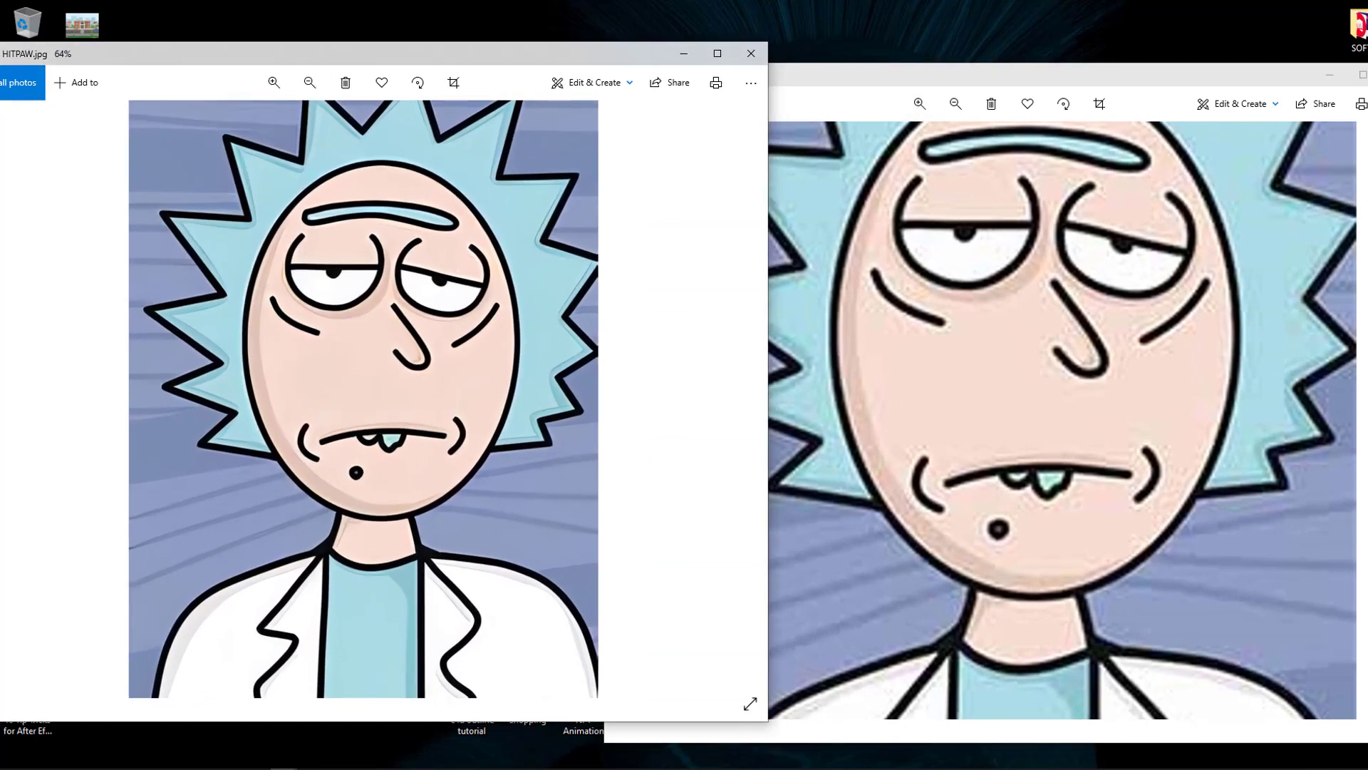
pyautogui.hotkey('alt', 'F4')
pyautogui.click(751, 54)
pyautogui.moveTo(981, 225); pyautogui.dragTo(916, 219)
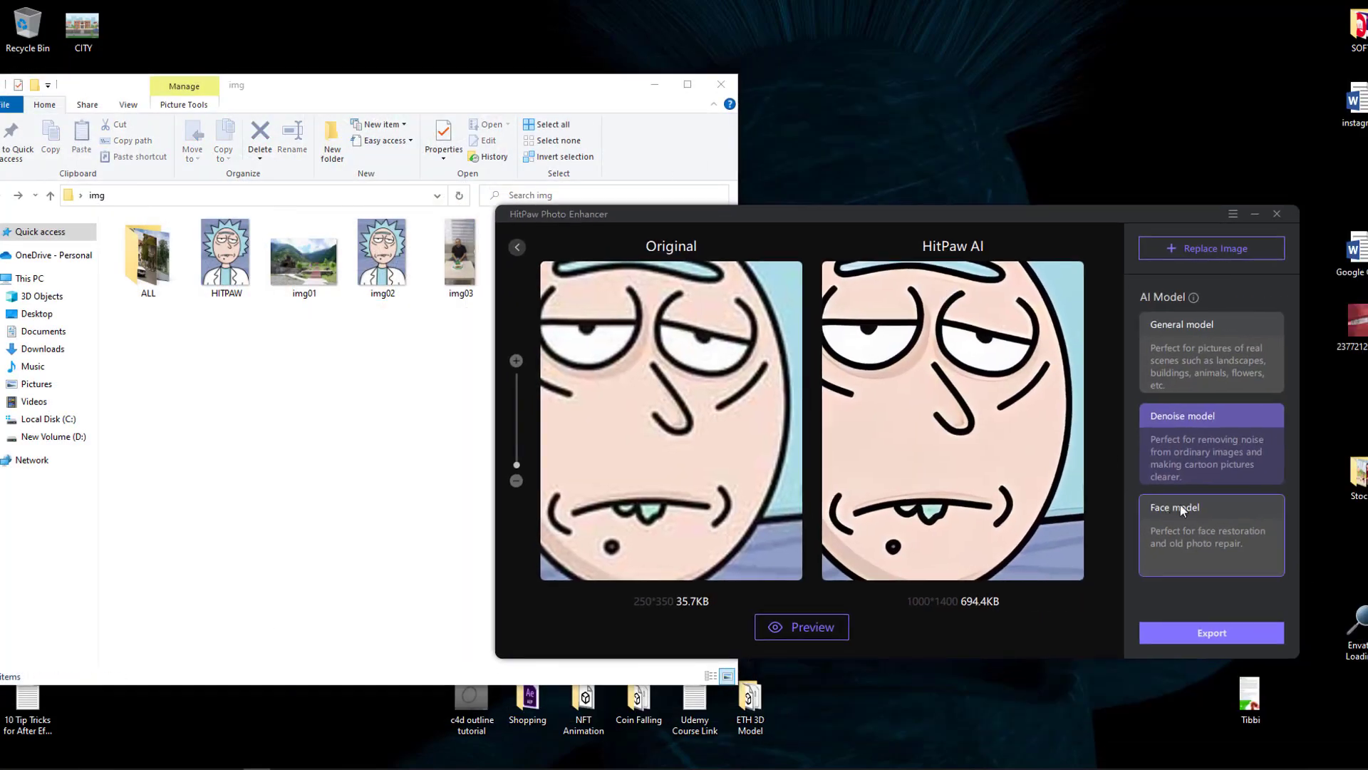
# Step: Replace the cartoon with the img03 photo in the enhancer
pyautogui.click(1199, 250)
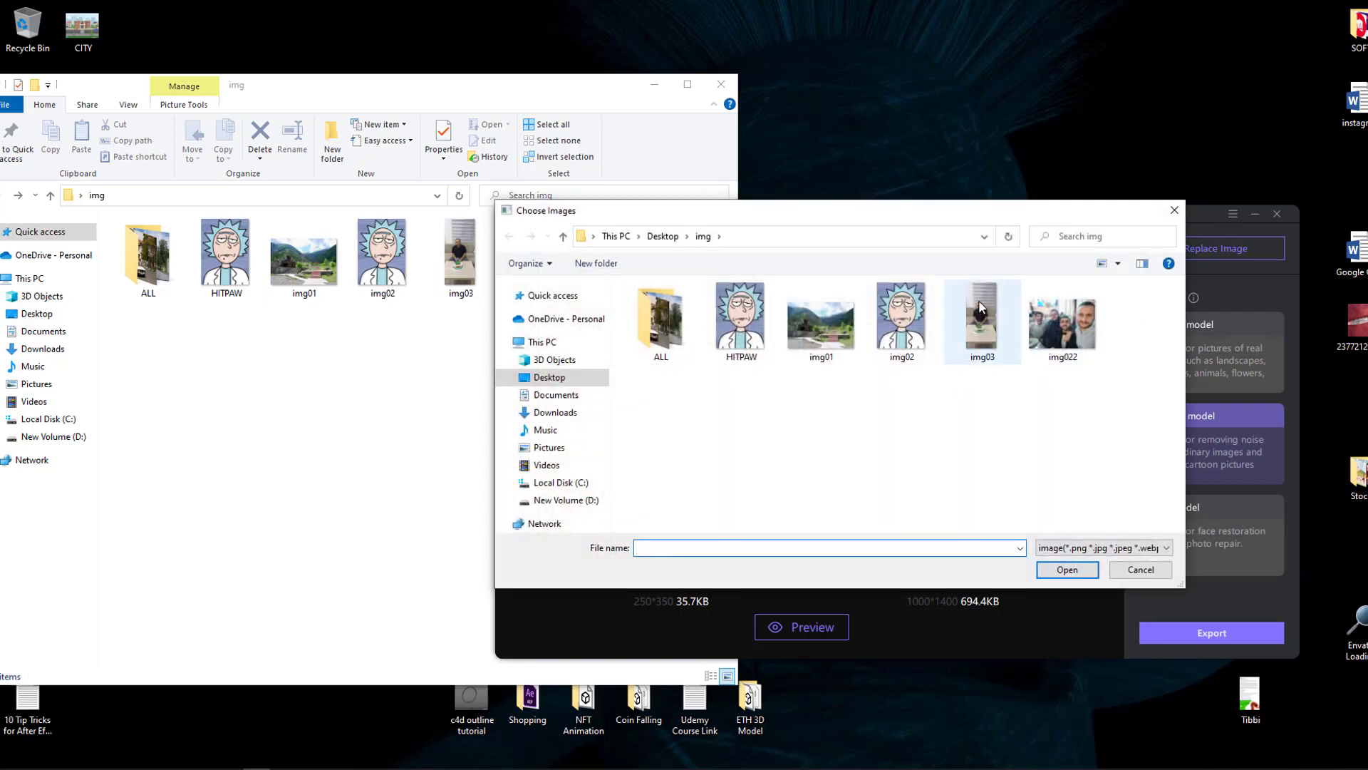
pyautogui.click(980, 308)
pyautogui.click(1067, 570)
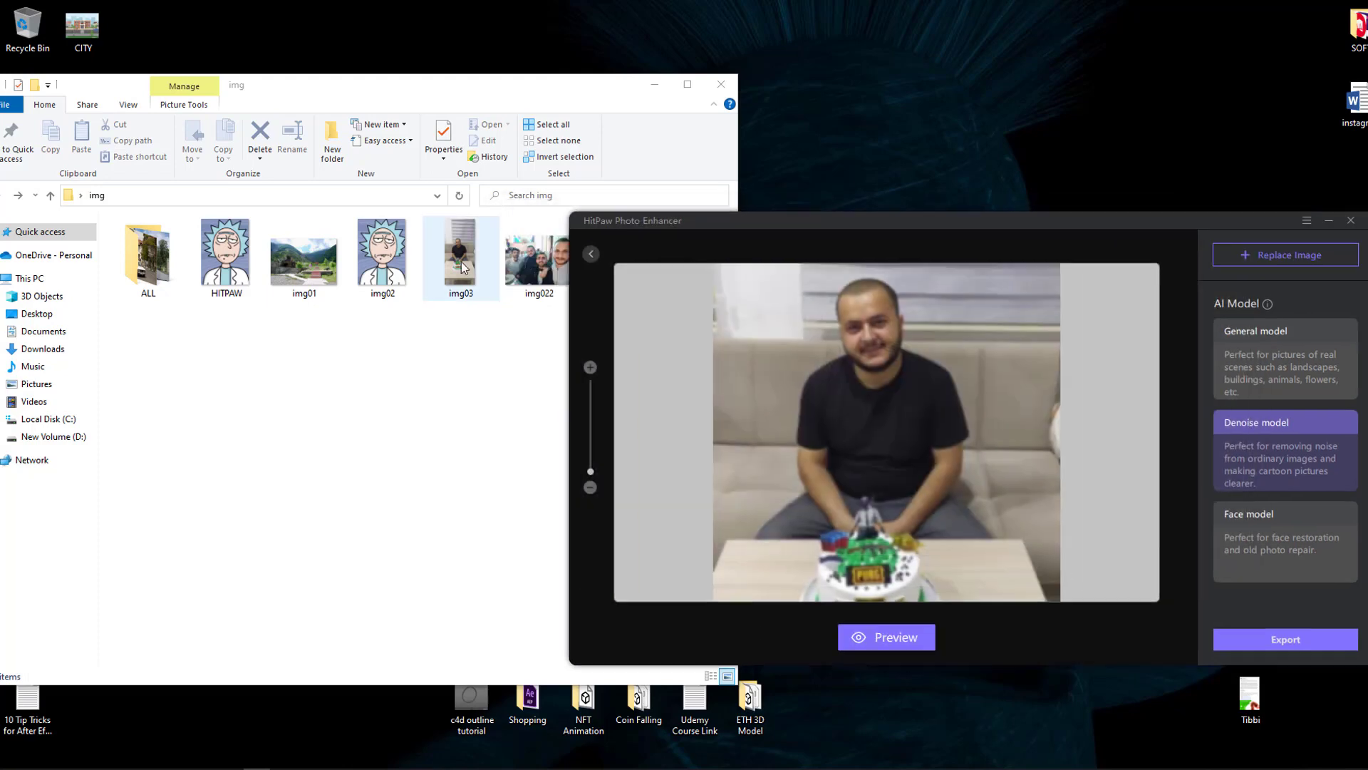
# Step: Inspect img03 zoomed in Photos, then select the Face model
pyautogui.click(463, 267)
pyautogui.doubleClick(456, 252)
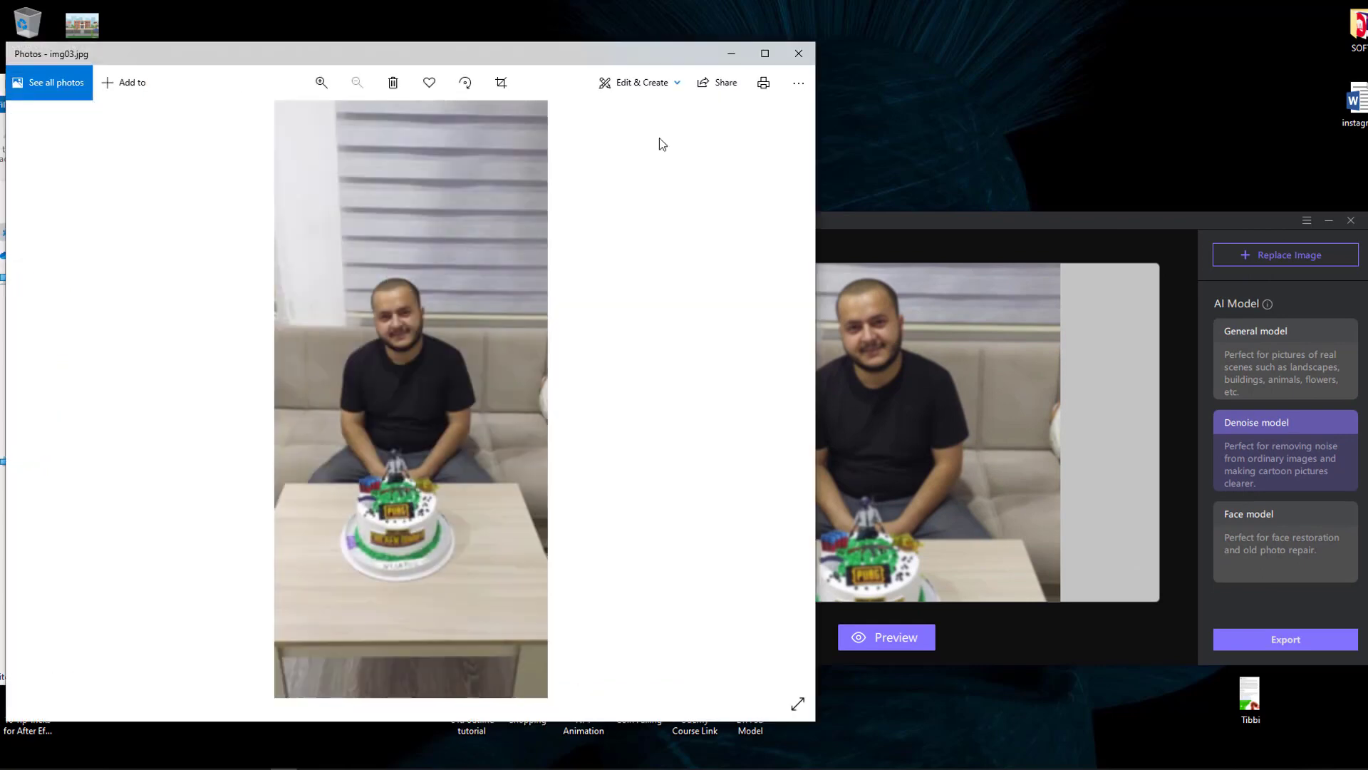
pyautogui.moveTo(633, 57); pyautogui.dragTo(724, 57)
pyautogui.click(412, 93)
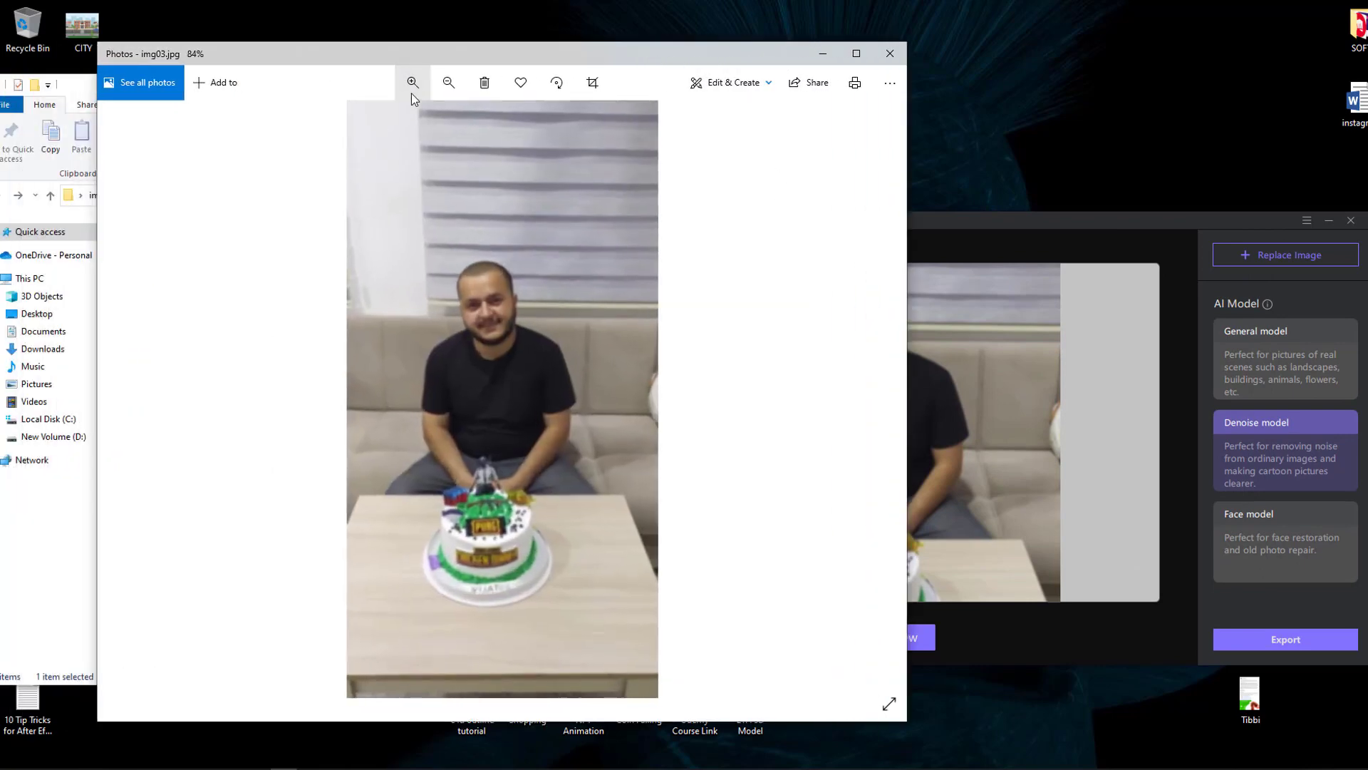
pyautogui.click(411, 92)
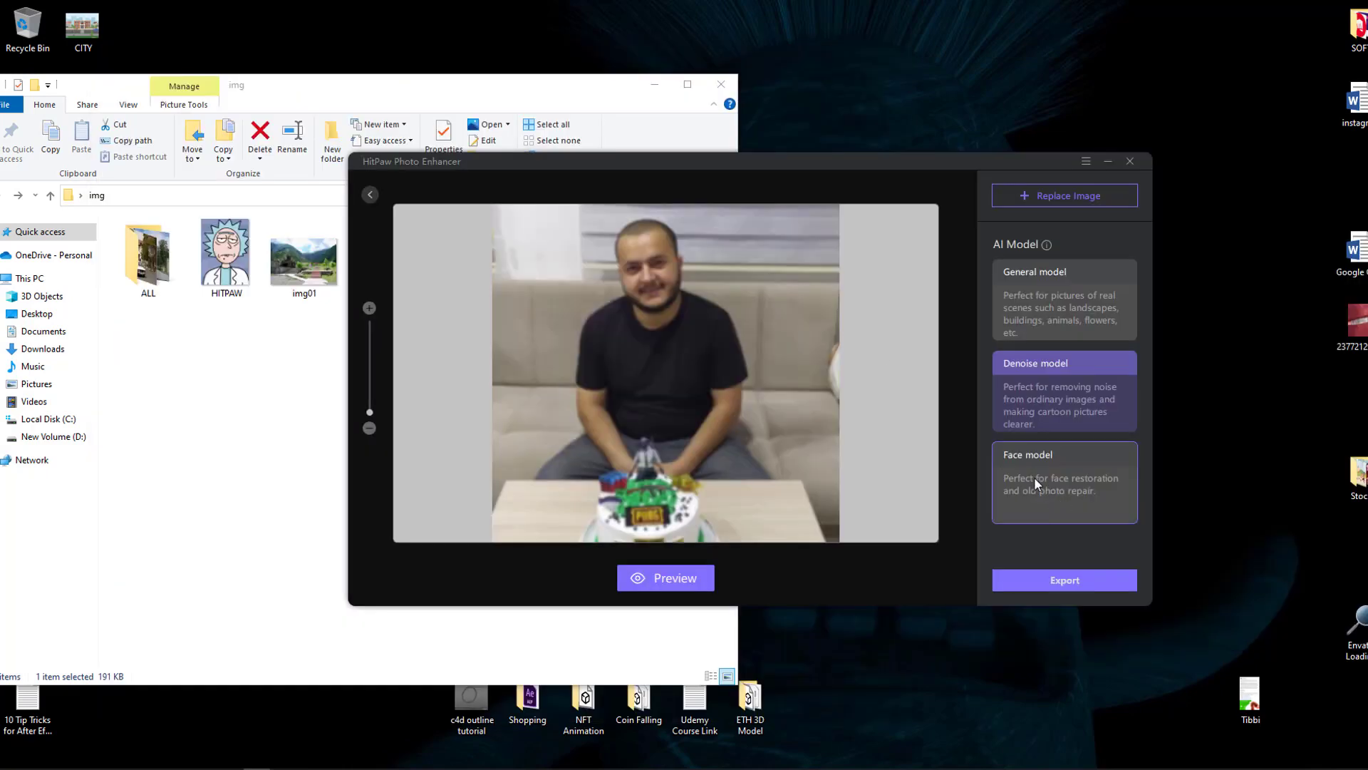
pyautogui.click(1042, 477)
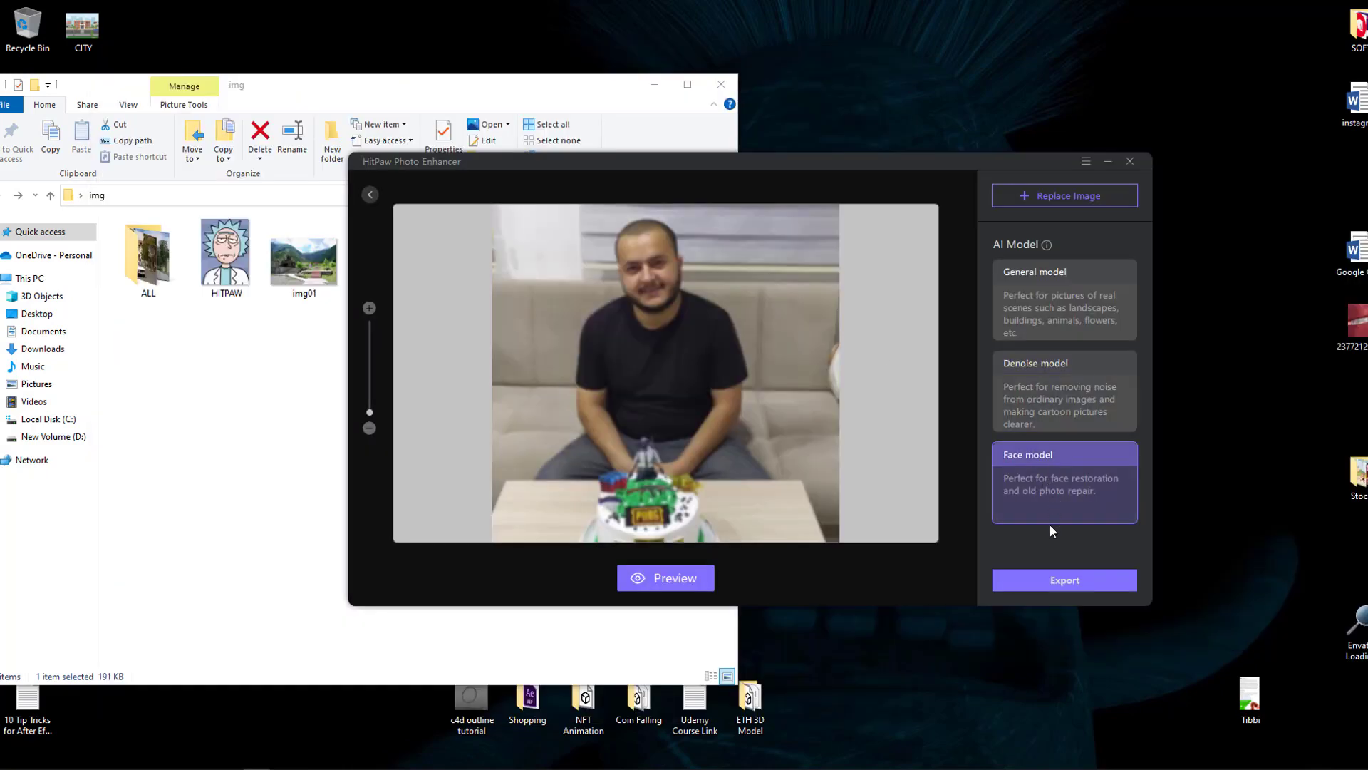
# Step: Preview img03 with the Face model at 2152 x 4704, panning from the head down and back to the face
pyautogui.click(664, 583)
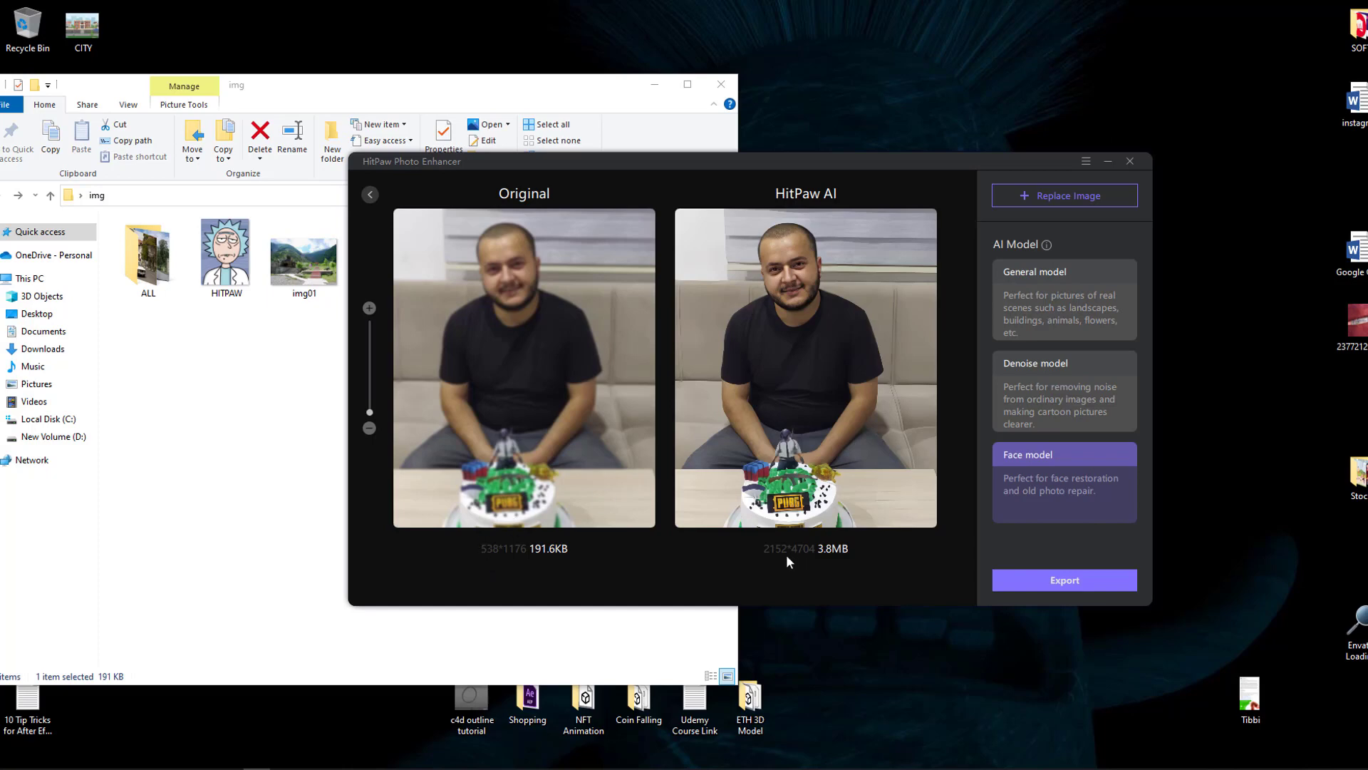
pyautogui.scroll(2, 800, 274)
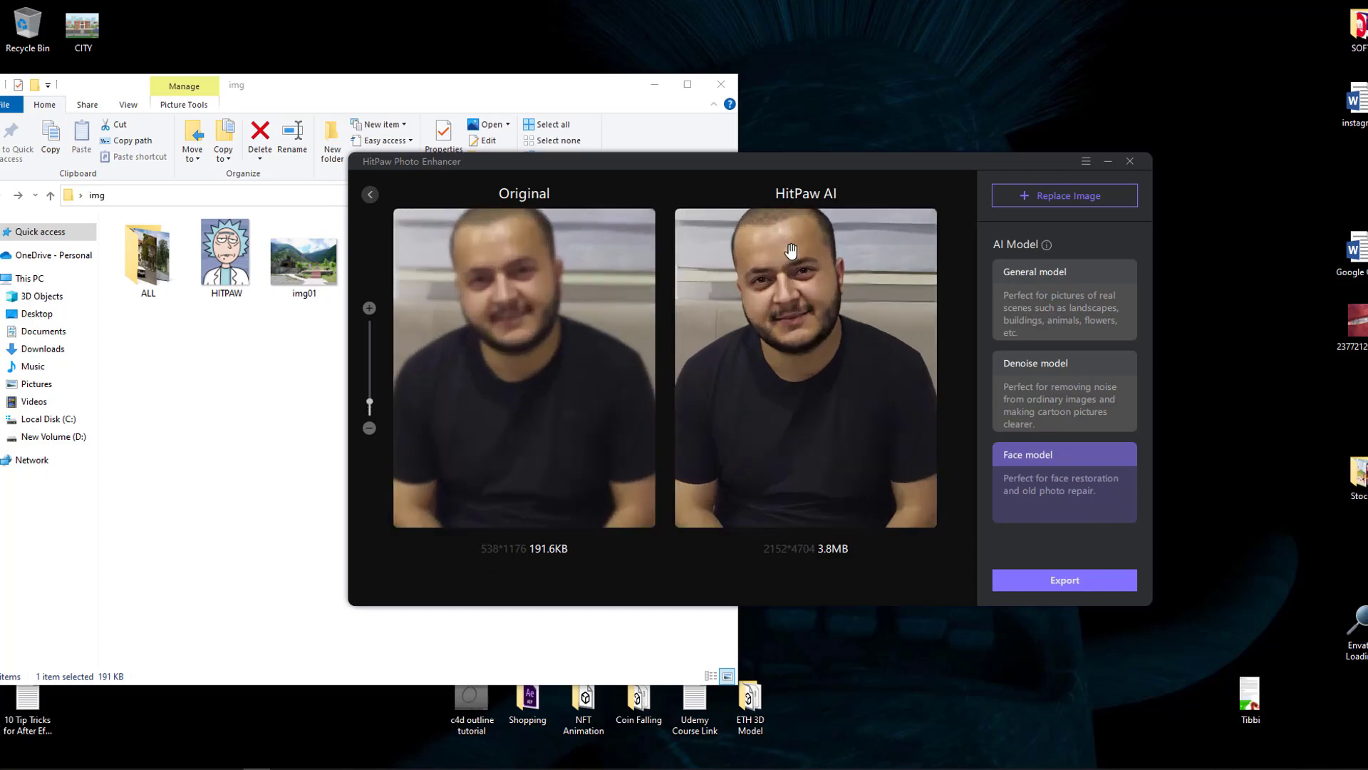
pyautogui.scroll(1, 794, 285)
pyautogui.scroll(1, 813, 292)
pyautogui.moveTo(820, 350); pyautogui.dragTo(819, 364)
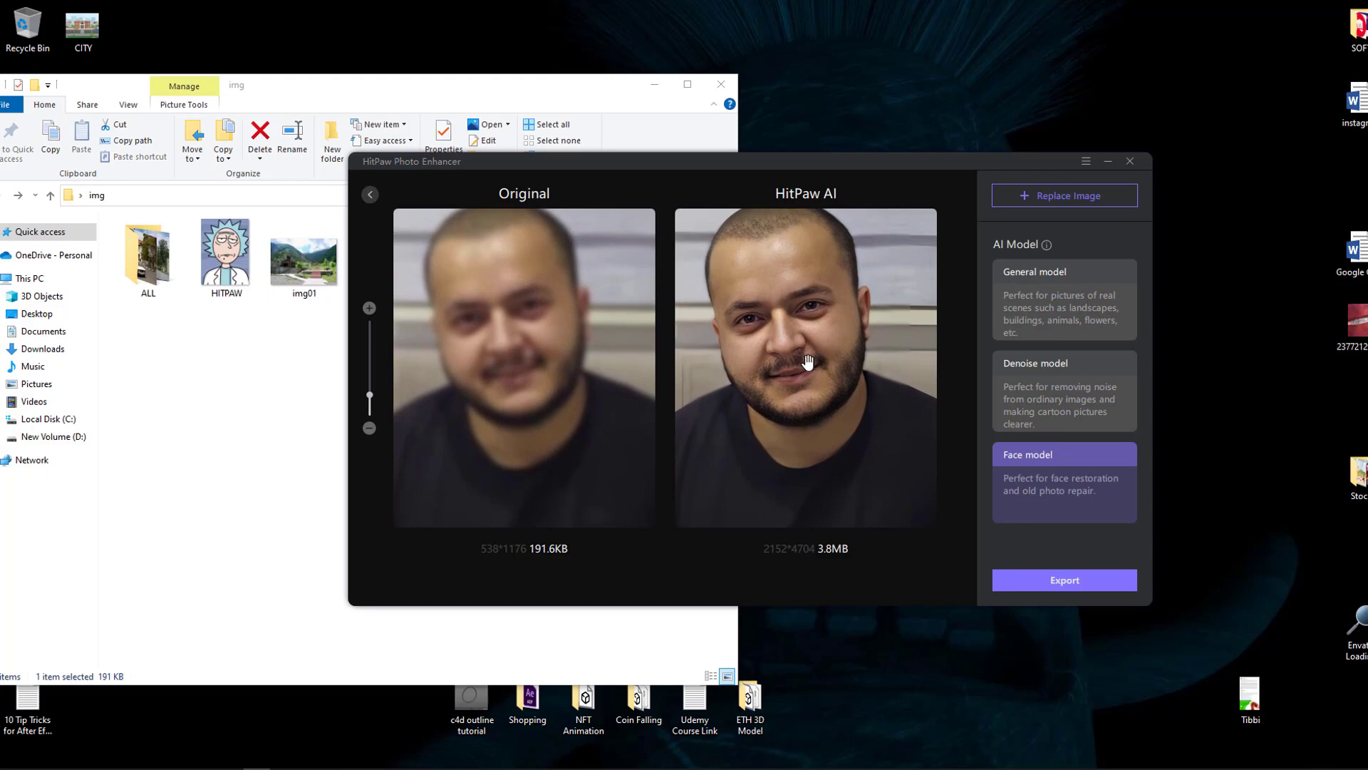
pyautogui.moveTo(739, 415); pyautogui.dragTo(810, 321)
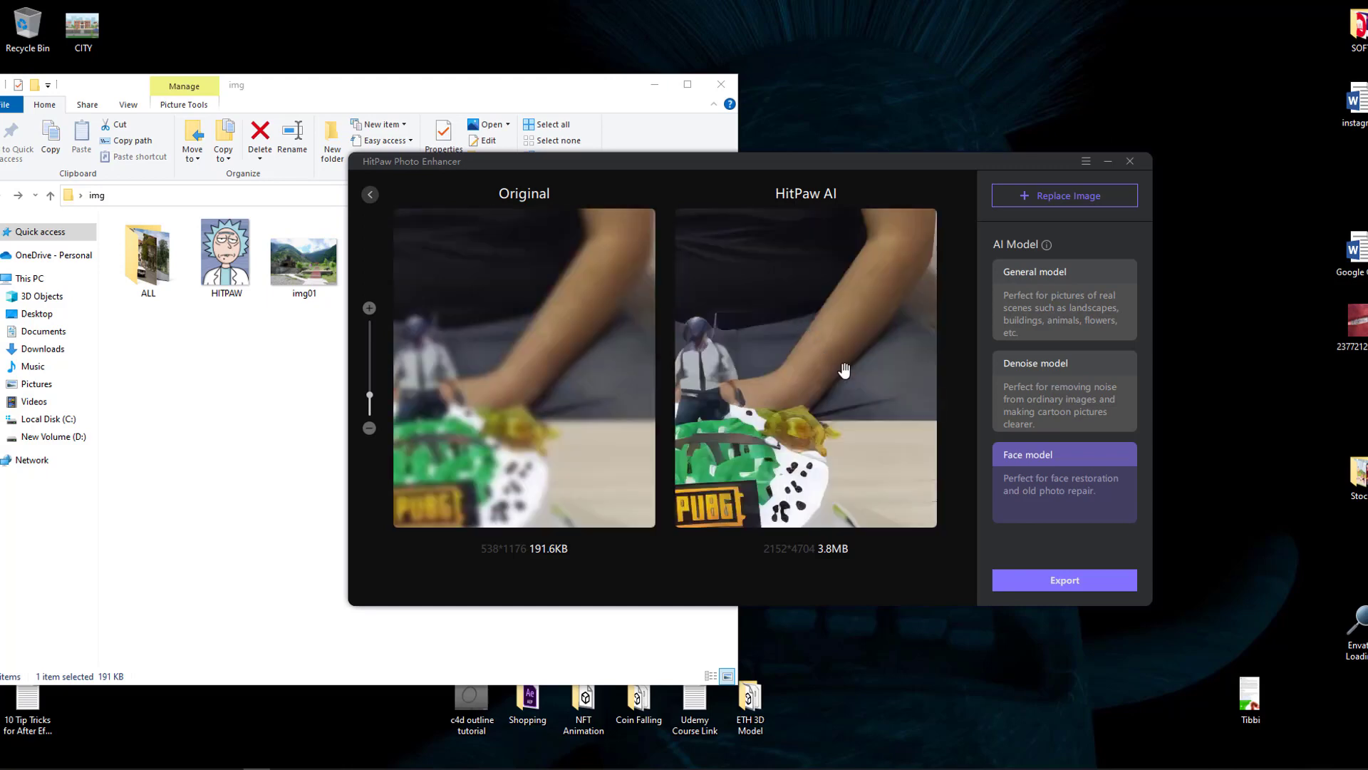
pyautogui.moveTo(844, 373)
pyautogui.mouseDown()
pyautogui.moveTo(742, 345)
pyautogui.moveTo(685, 448)
pyautogui.mouseUp()
pyautogui.moveTo(778, 290); pyautogui.dragTo(891, 468)
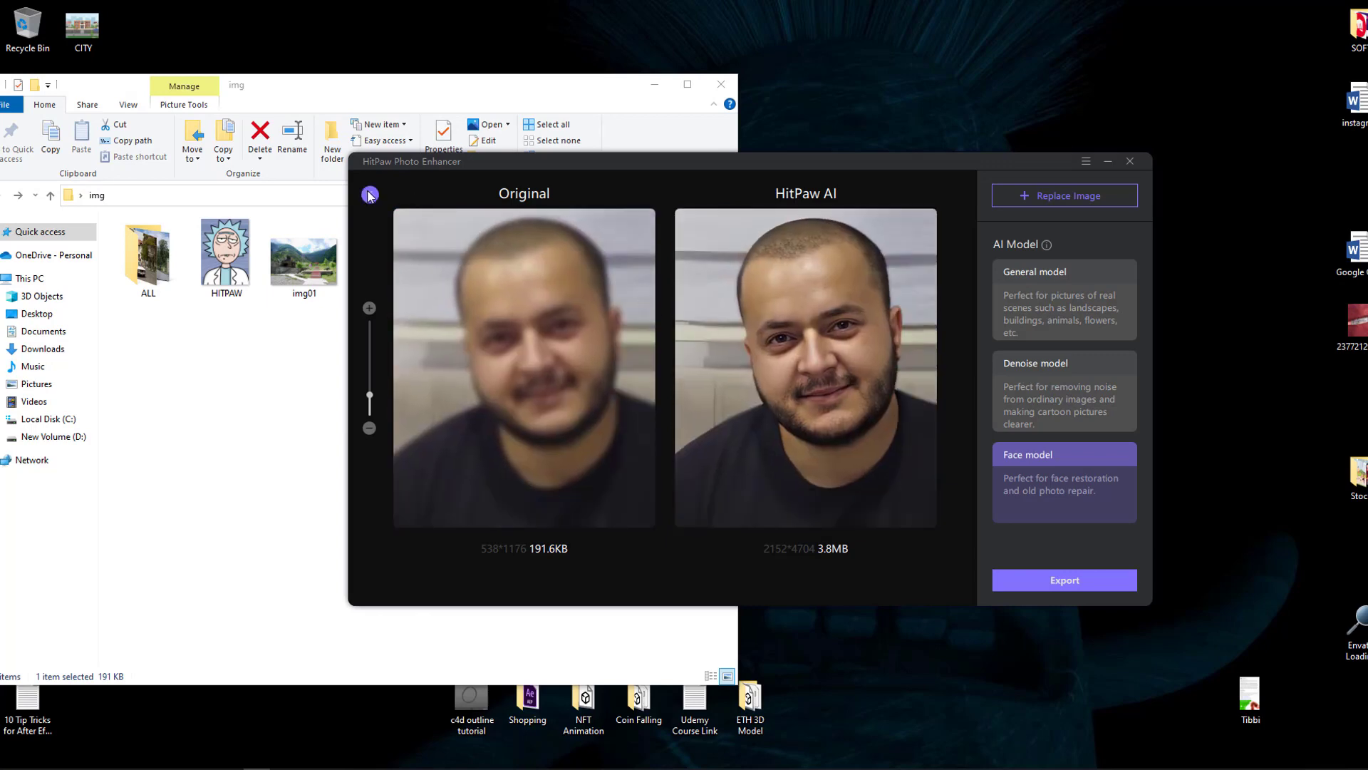
# Step: Load the blurry face sample, preview its Face-model 800 x 800 upscale and pan toward the hair and ear
pyautogui.click(370, 195)
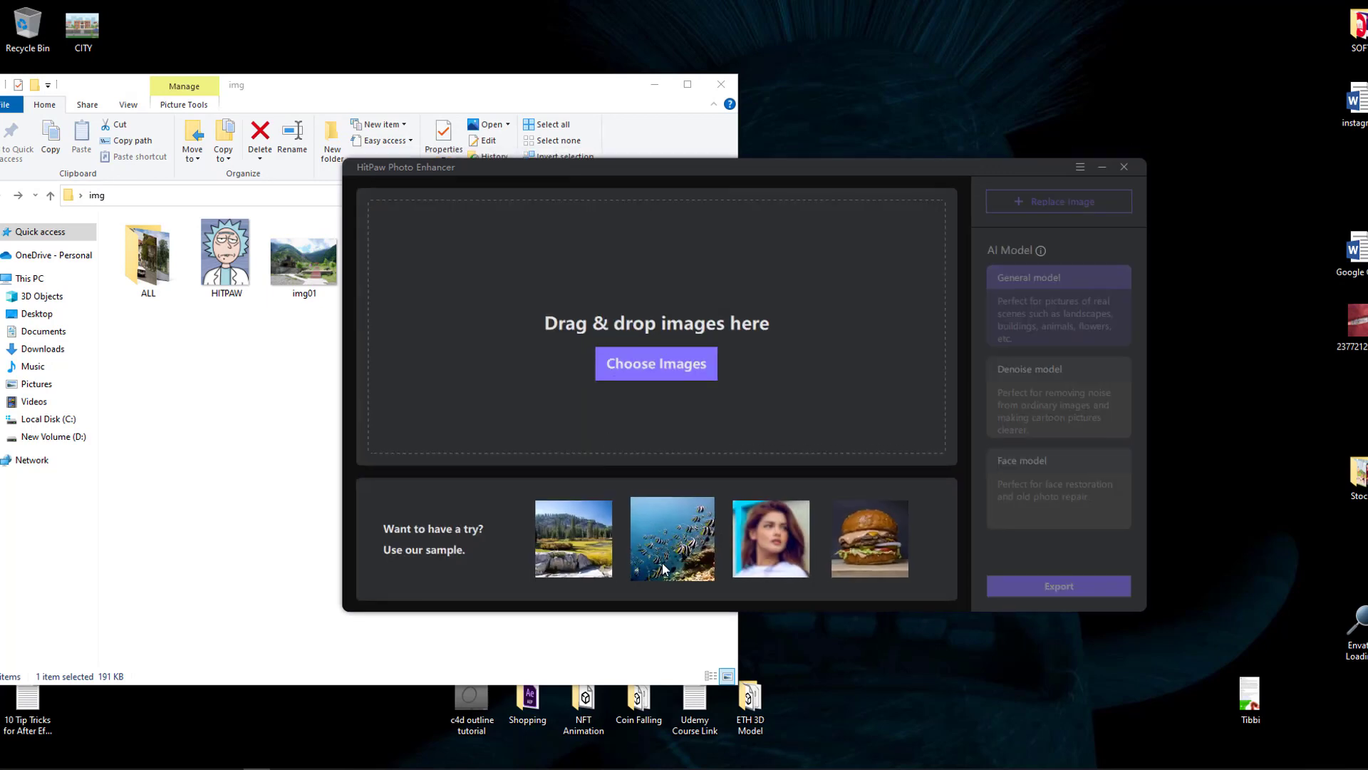
pyautogui.click(764, 523)
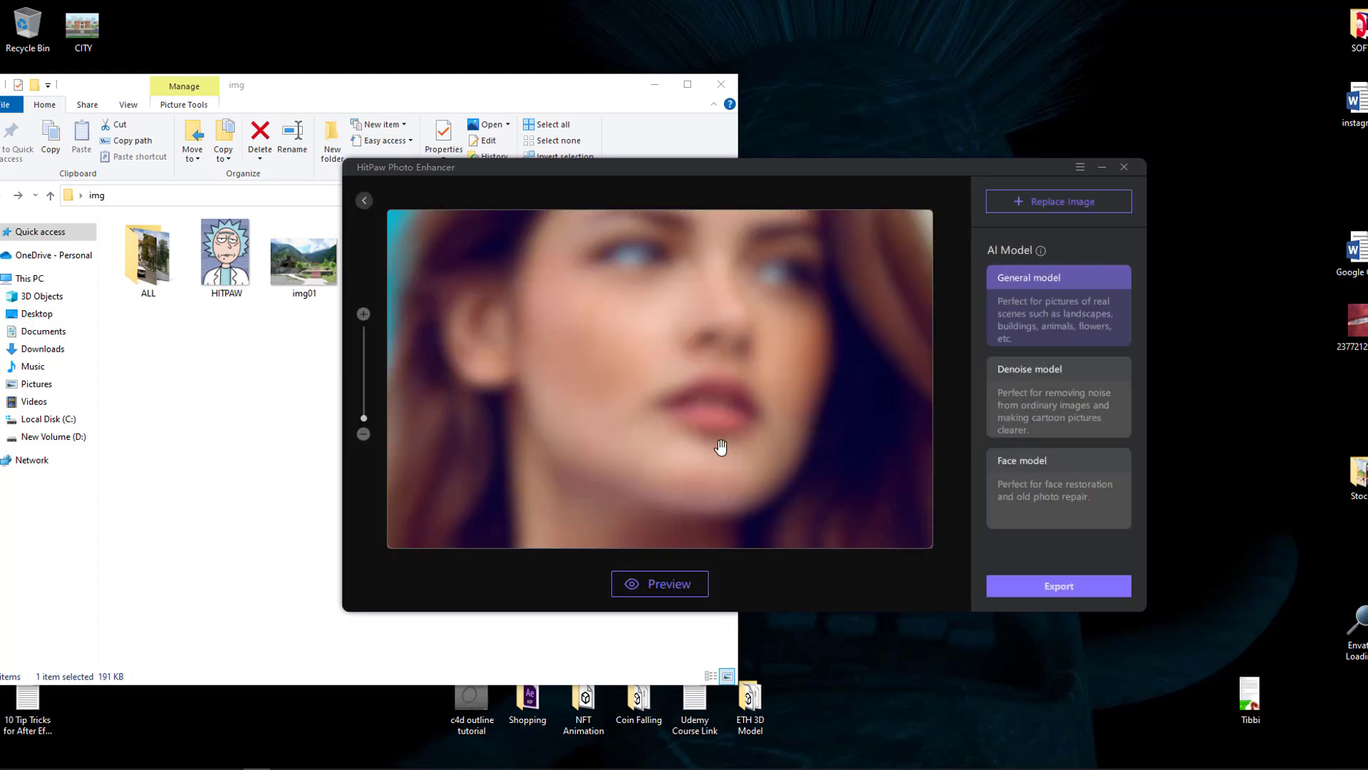
pyautogui.click(1036, 477)
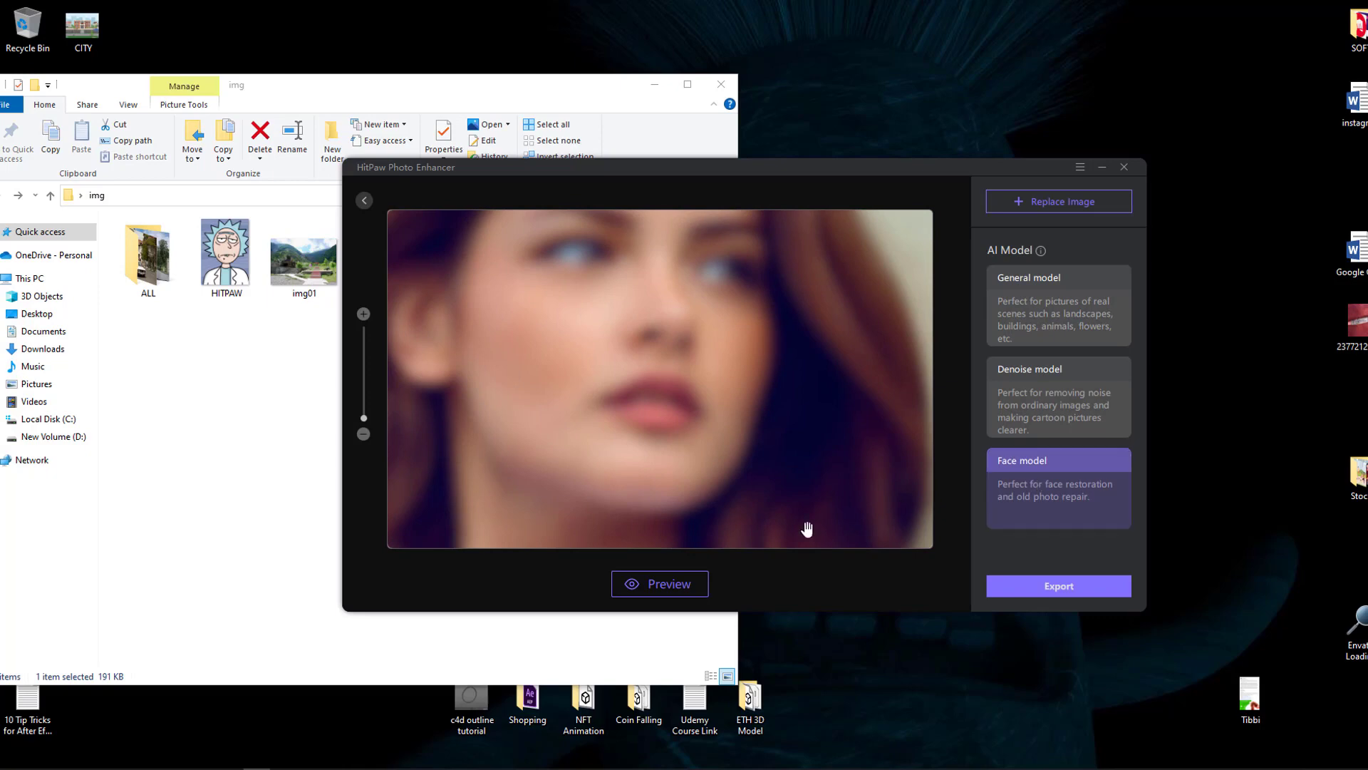
pyautogui.click(670, 586)
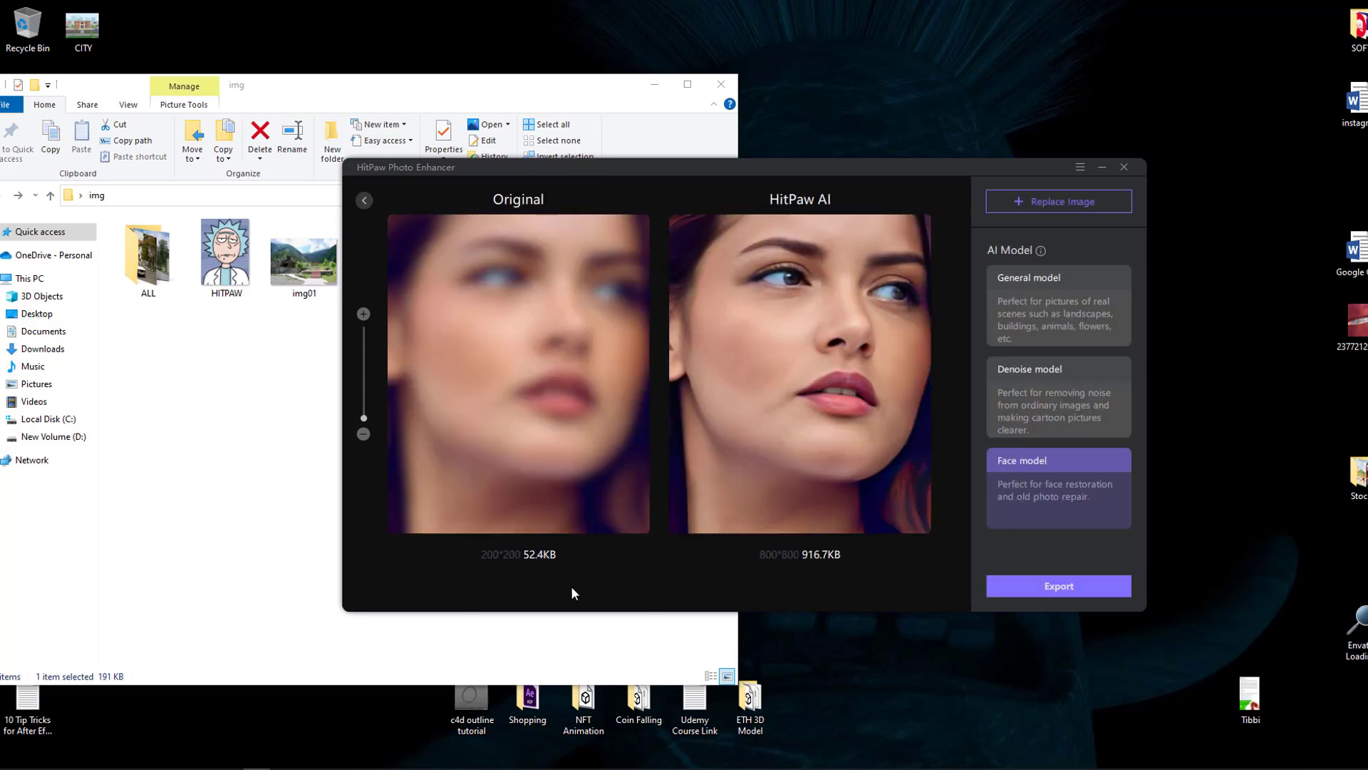
pyautogui.moveTo(818, 394); pyautogui.dragTo(871, 525)
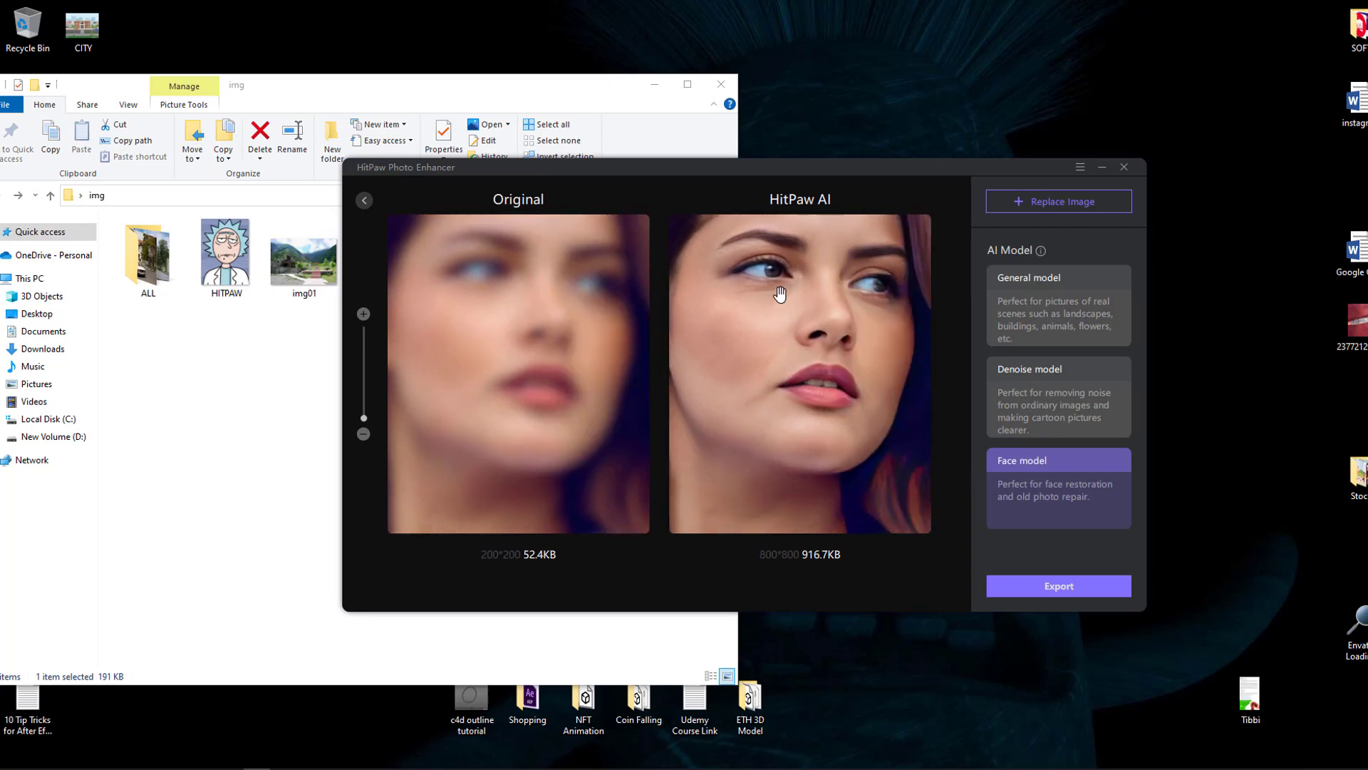
pyautogui.moveTo(752, 285)
pyautogui.mouseDown()
pyautogui.moveTo(844, 419)
pyautogui.moveTo(748, 458)
pyautogui.moveTo(819, 297)
pyautogui.moveTo(783, 289)
pyautogui.mouseUp()
# Step: Box-select photos 01–05 in the ALL folder and drag them into the enhancer's batch list
pyautogui.click(361, 202)
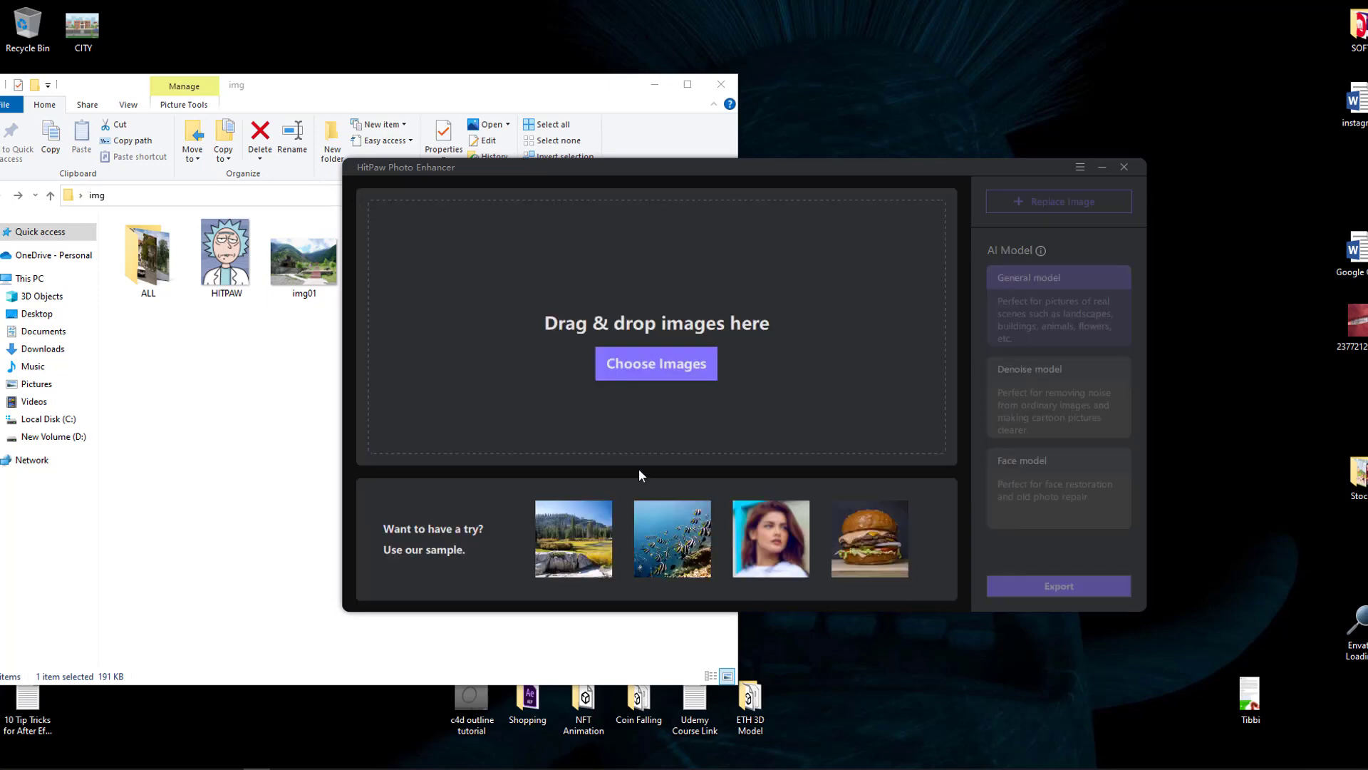
pyautogui.moveTo(667, 171); pyautogui.dragTo(725, 203)
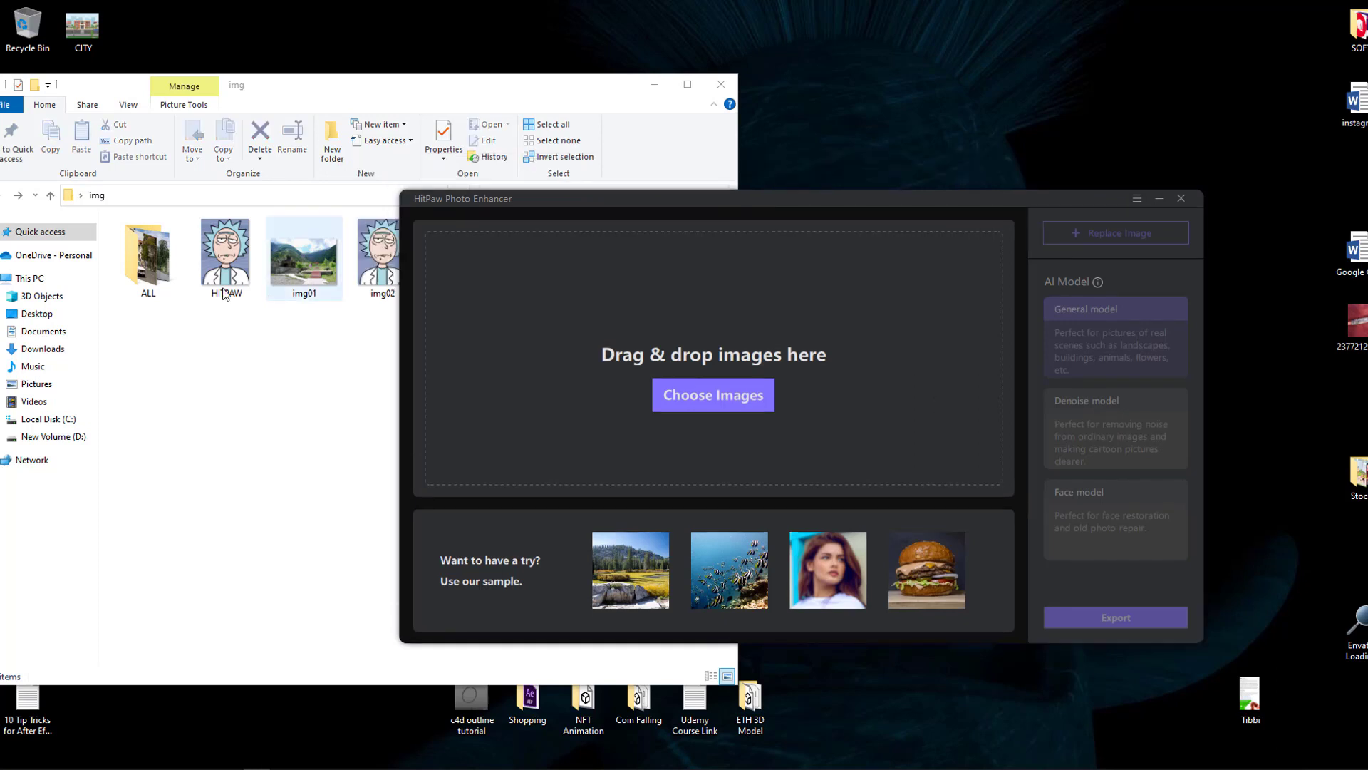
pyautogui.doubleClick(156, 265)
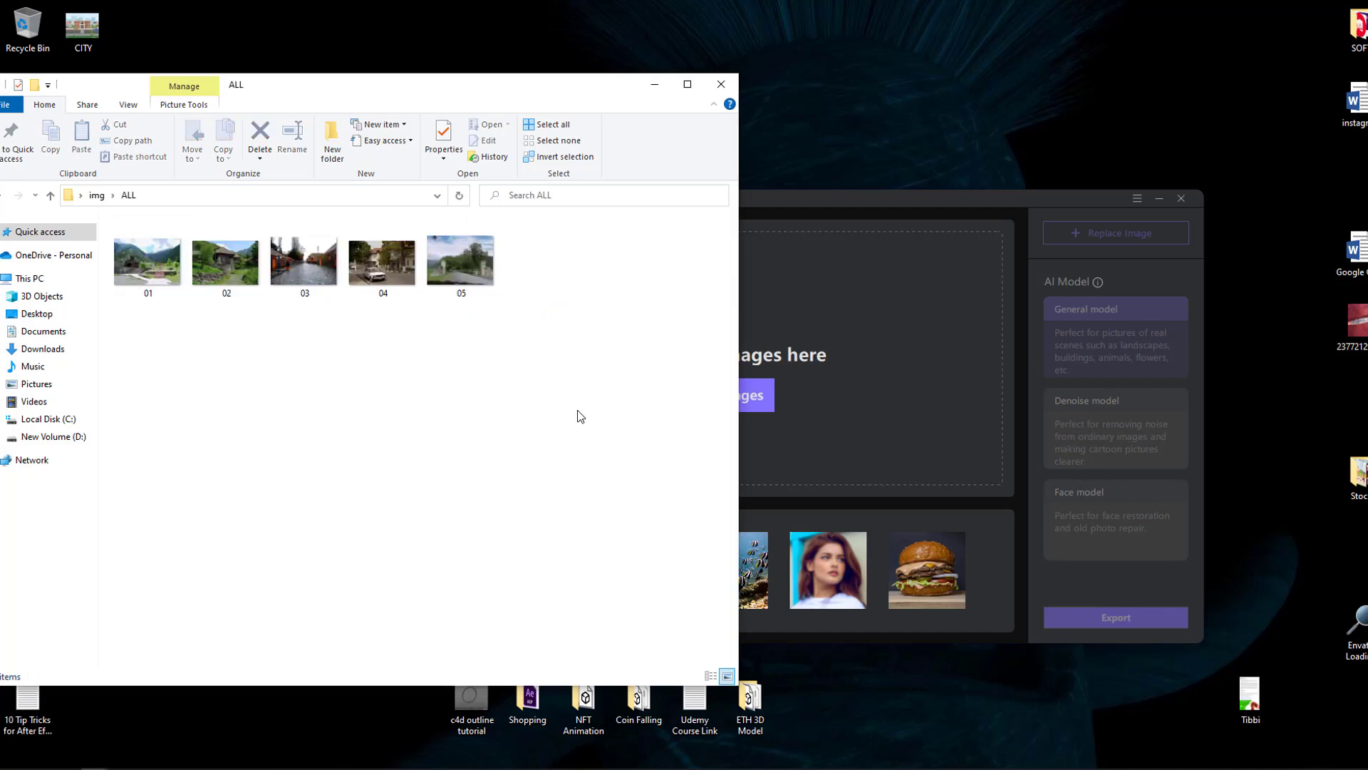
pyautogui.moveTo(550, 390); pyautogui.dragTo(146, 242)
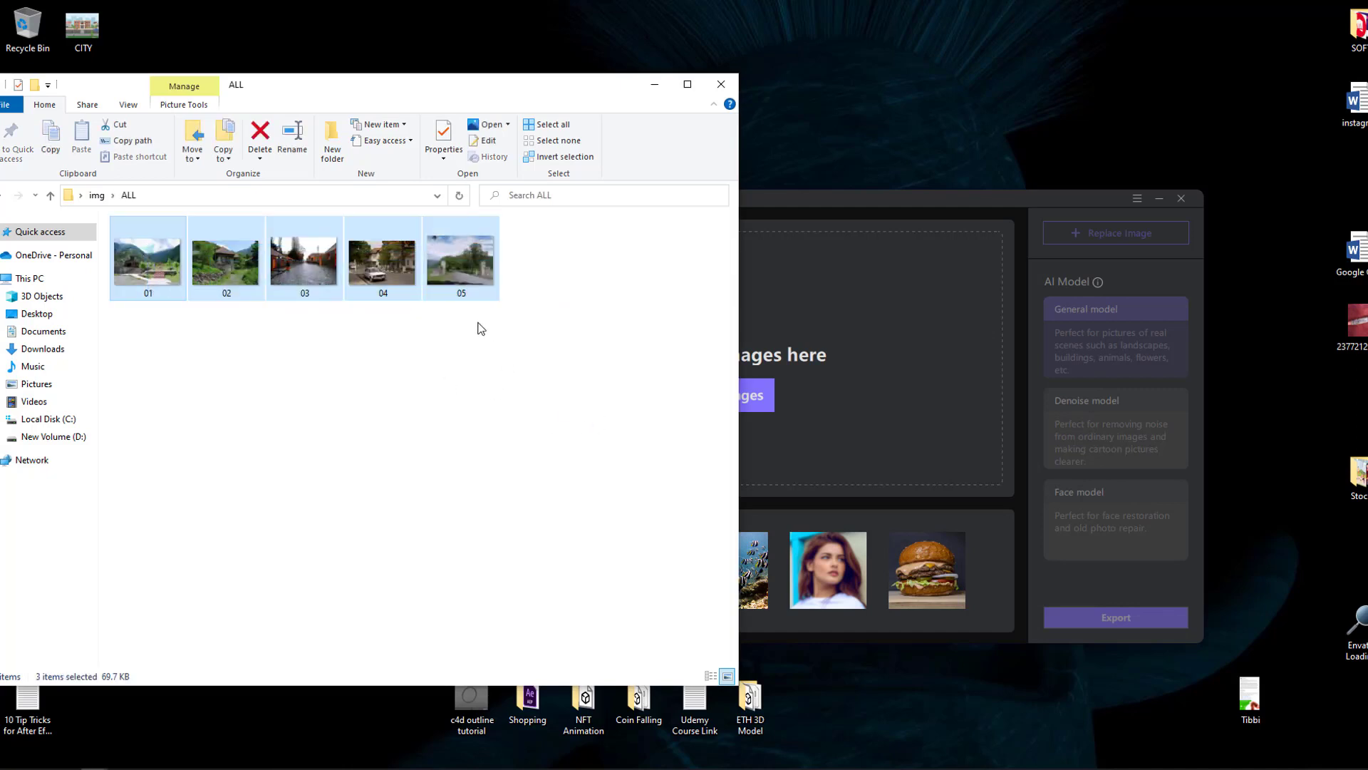
pyautogui.moveTo(460, 261); pyautogui.dragTo(870, 339)
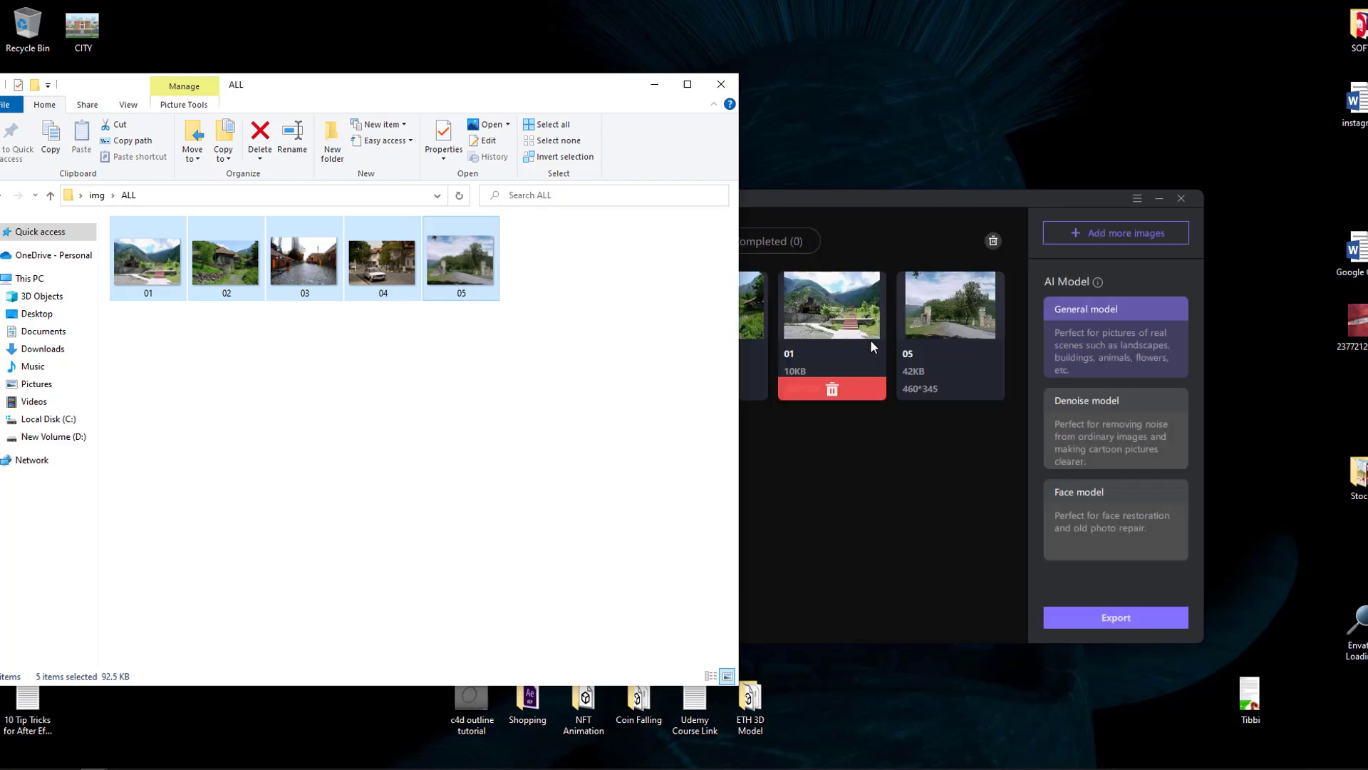
pyautogui.click(889, 200)
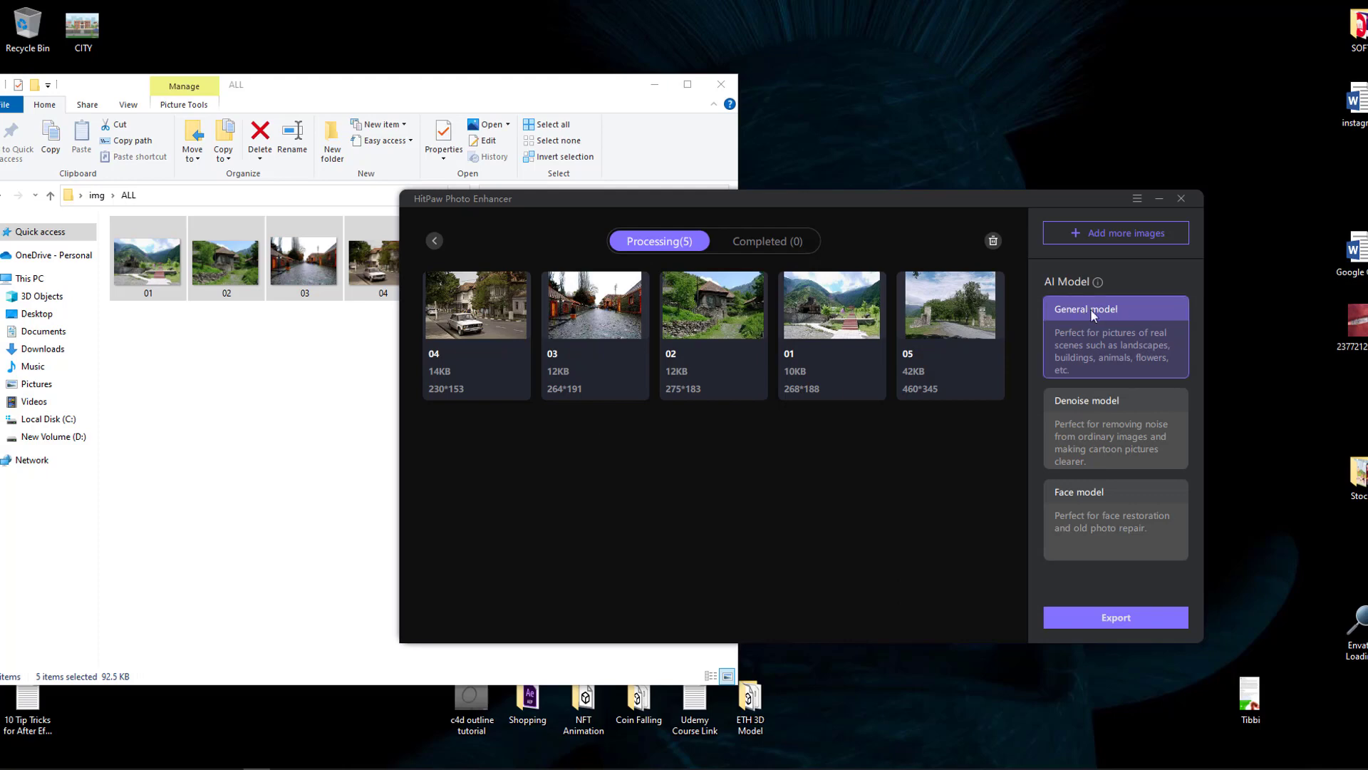
# Step: Export all five enhanced photos into a new folder named NEW inside img
pyautogui.click(1138, 620)
pyautogui.click(500, 248)
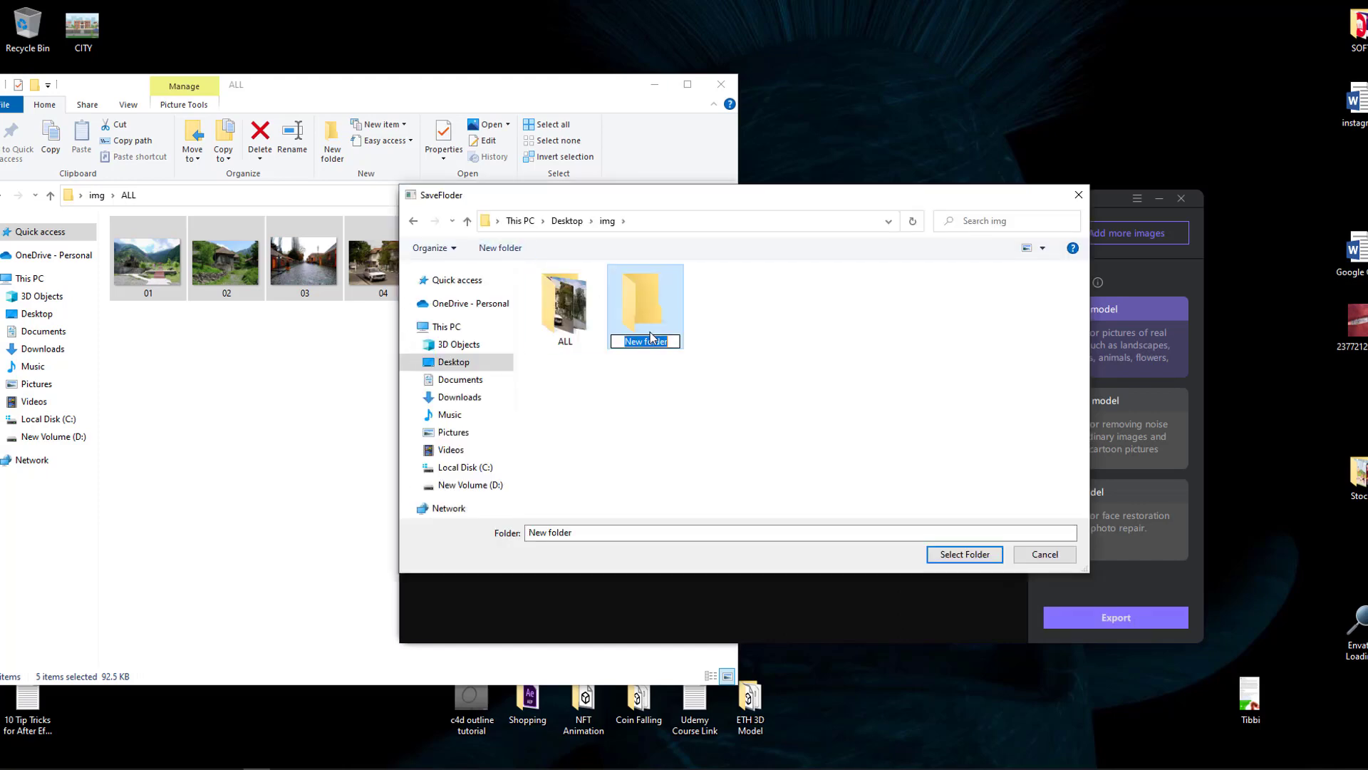
pyautogui.write('NEW')
pyautogui.press('Return')
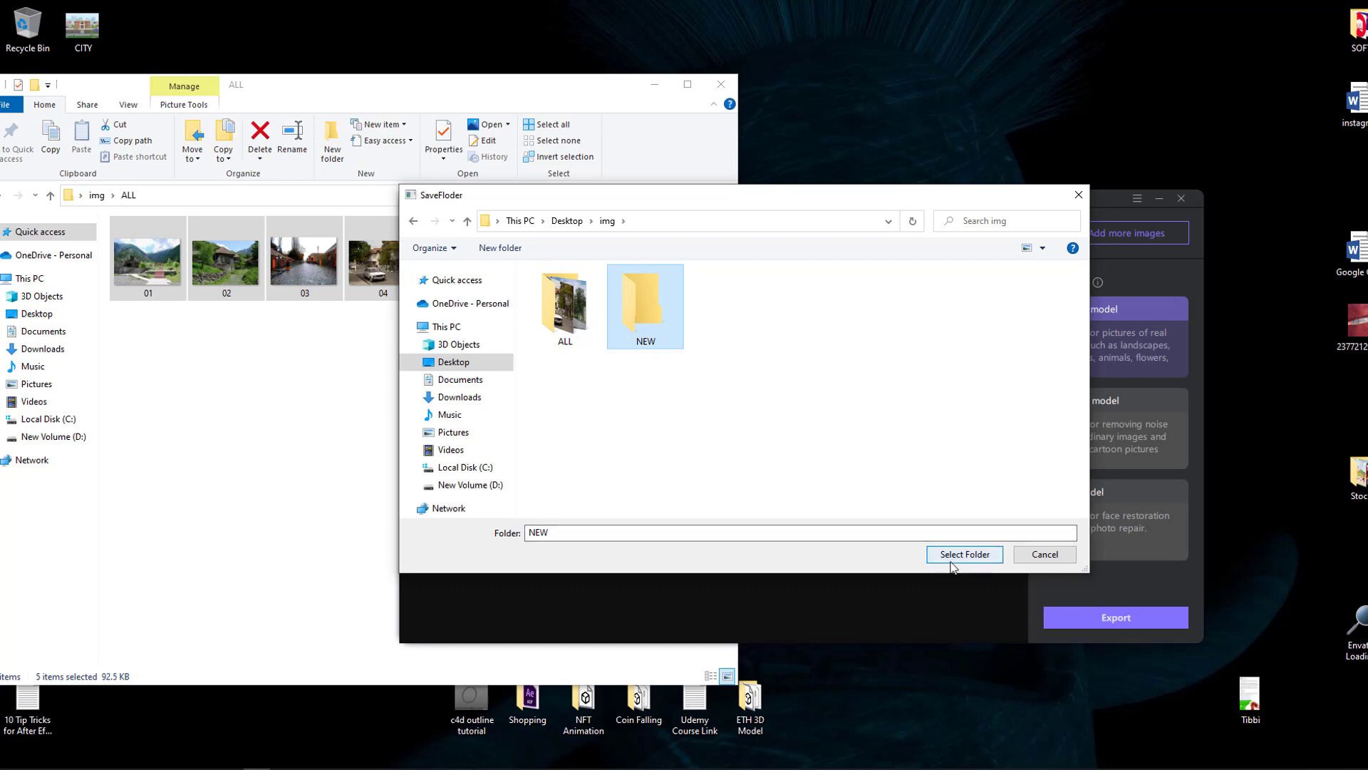
pyautogui.click(953, 559)
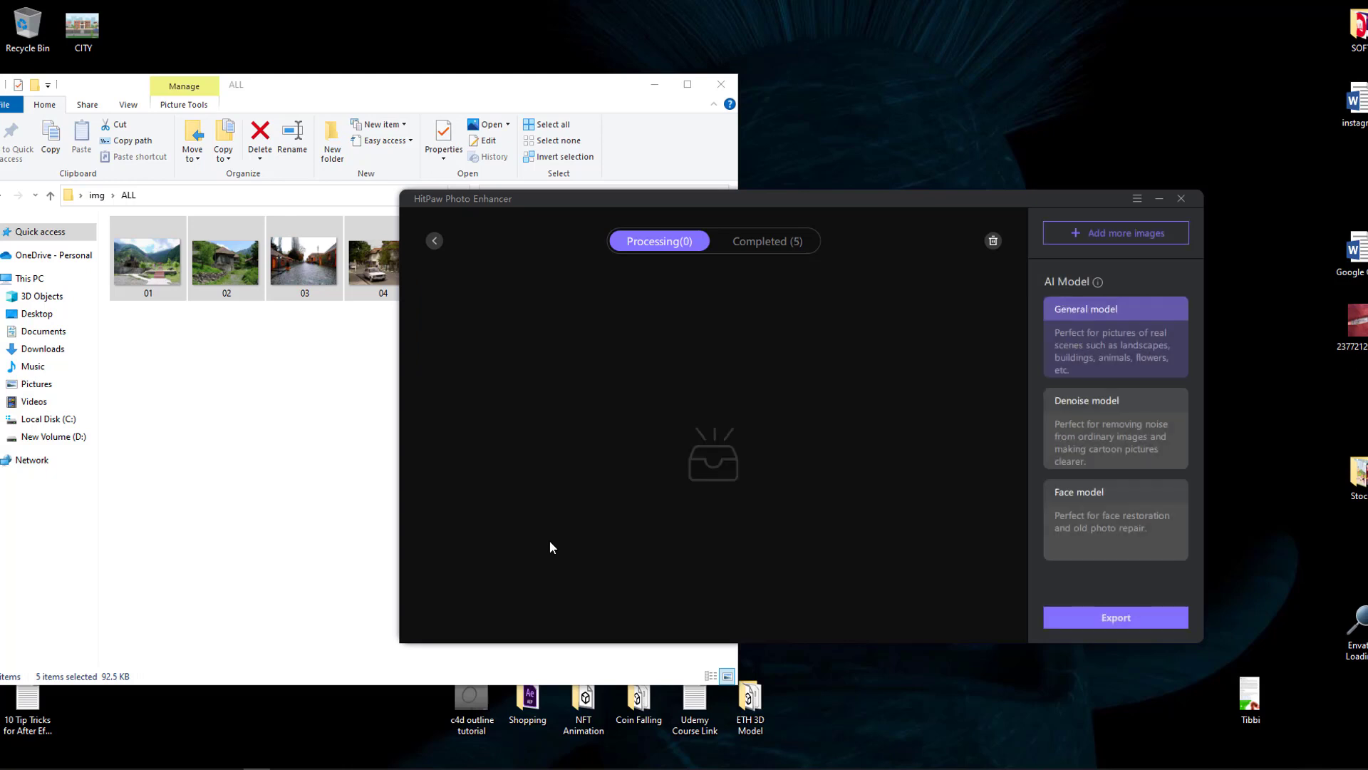
# Step: In Explorer, go back to img and open the NEW folder of enhanced photos
pyautogui.moveTo(381, 86); pyautogui.dragTo(482, 84)
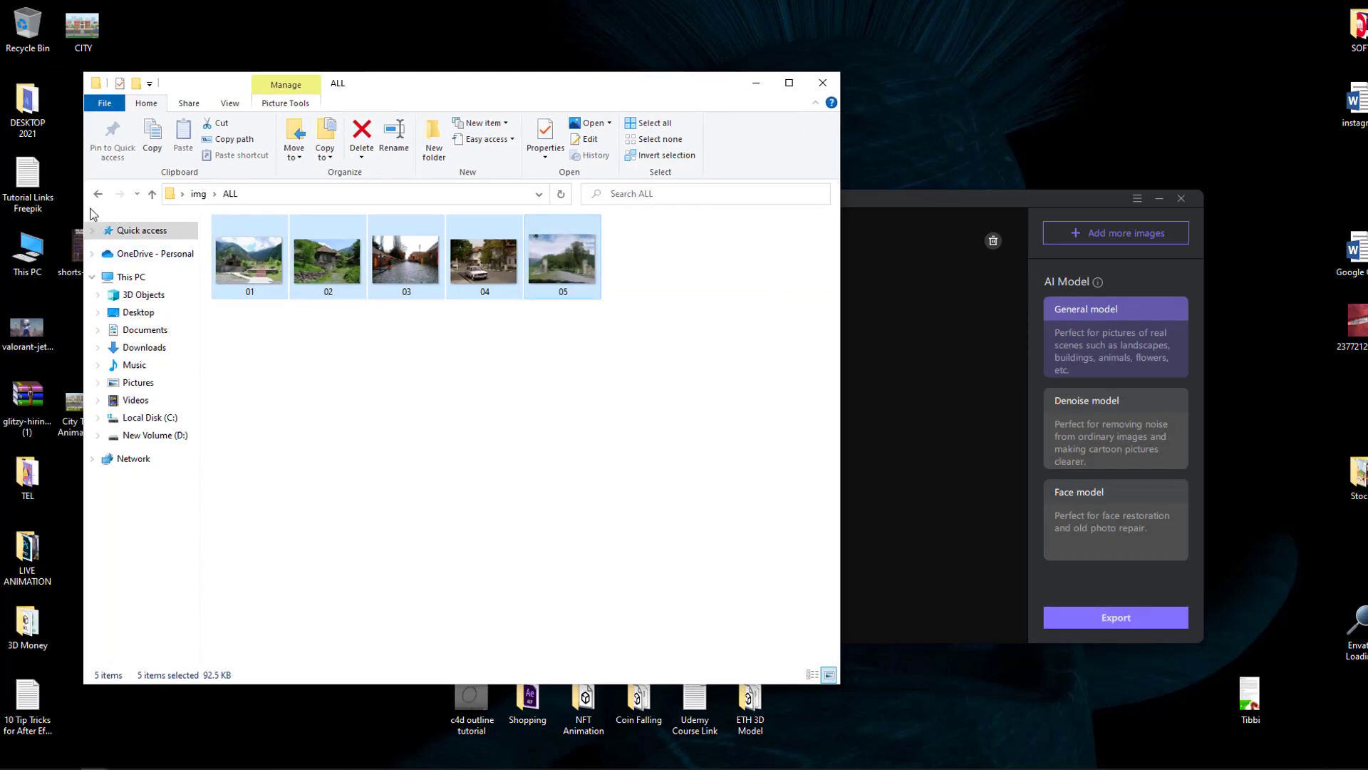
pyautogui.click(98, 196)
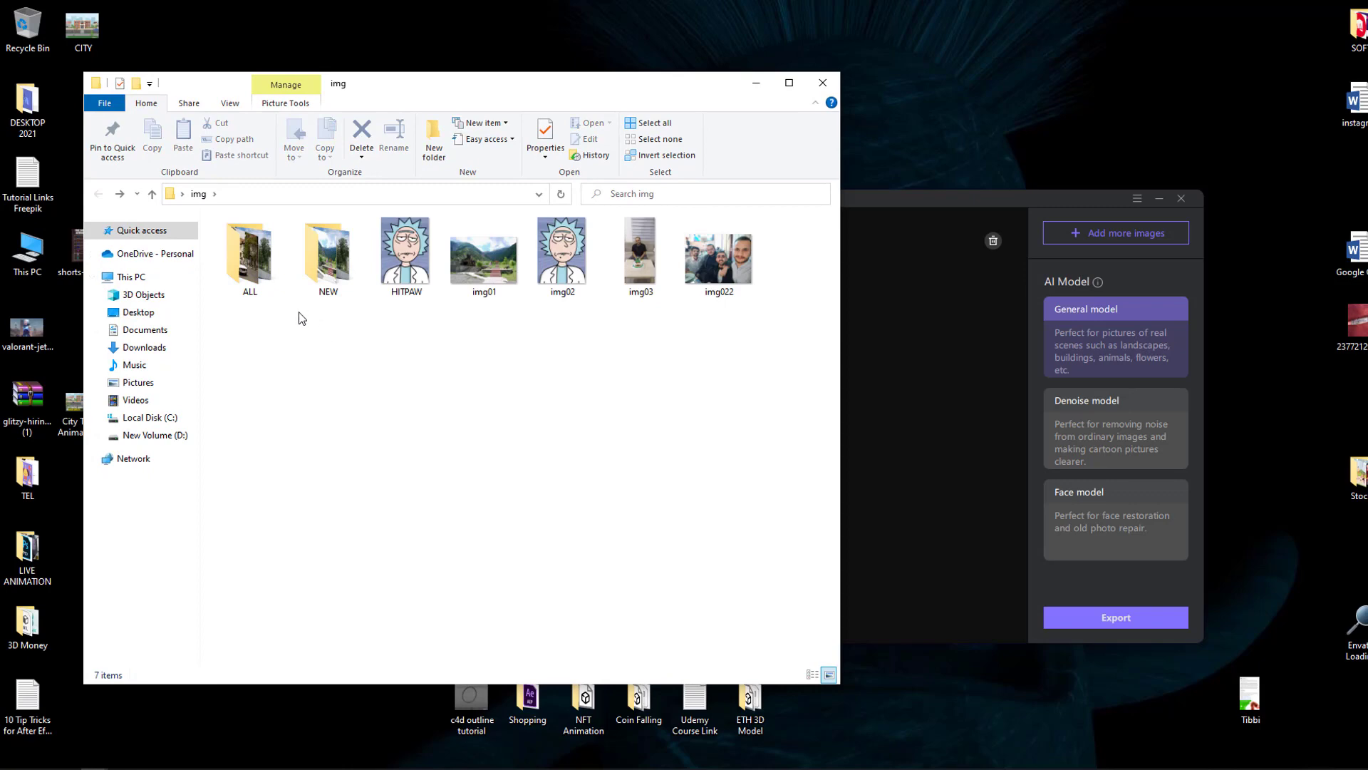
pyautogui.doubleClick(325, 268)
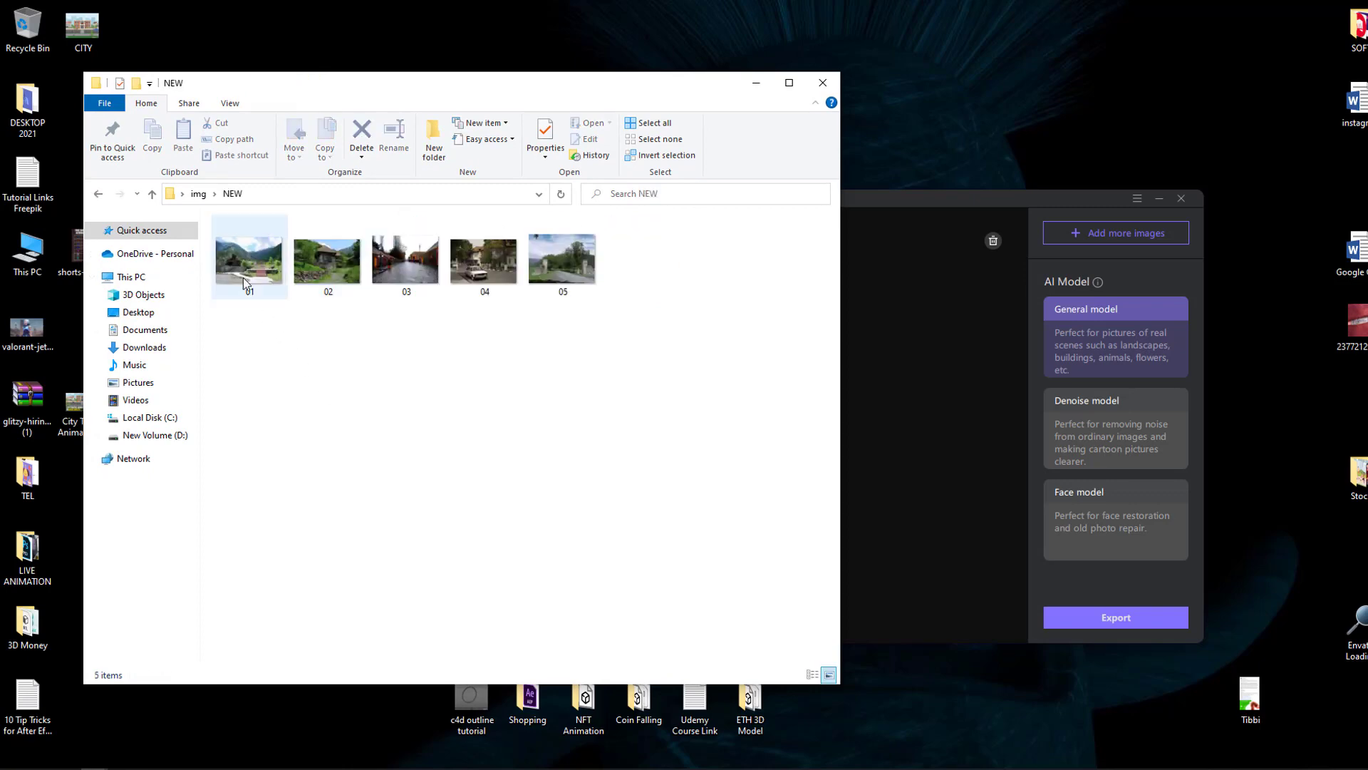
# Step: Browse the enhanced photos from 01 onward in Windows Photos, then close it and return to img
pyautogui.doubleClick(240, 273)
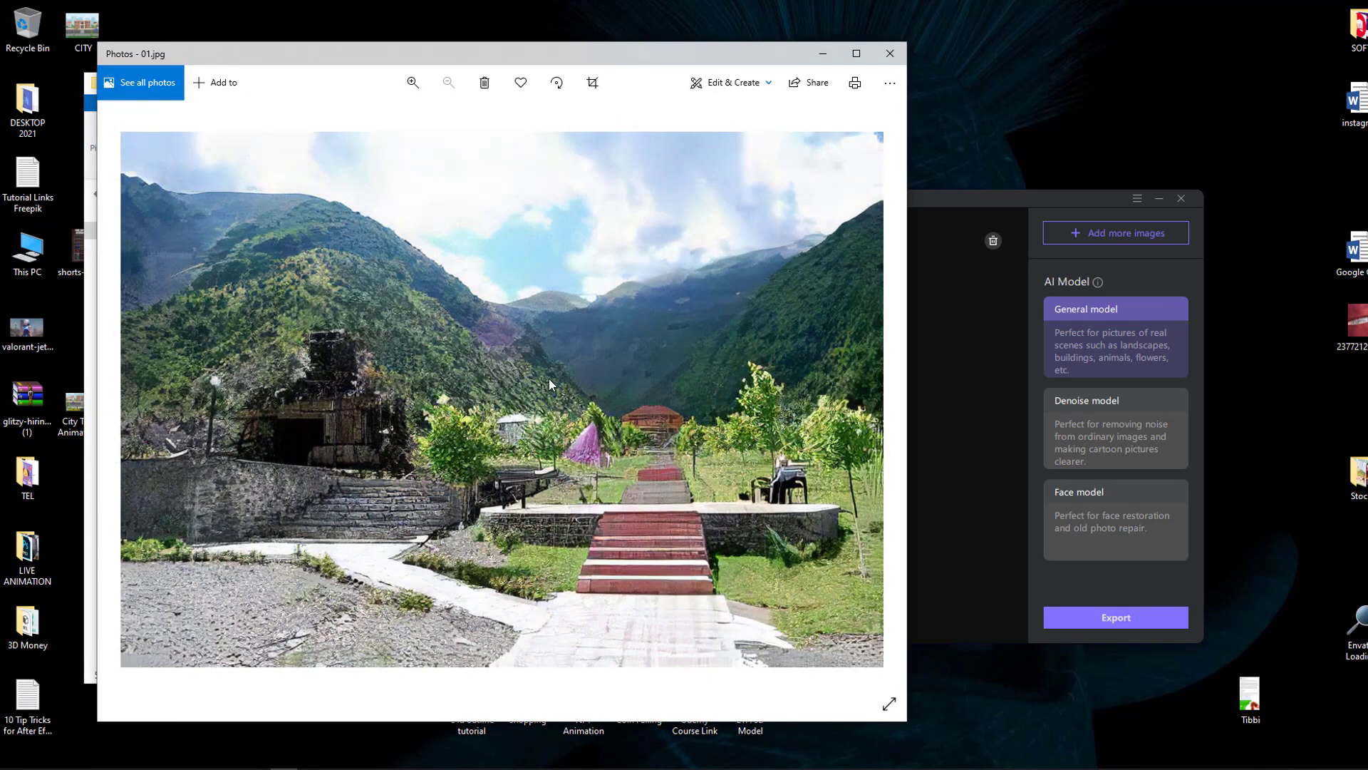
pyautogui.press('Right')
pyautogui.press('Right')
pyautogui.press('Right')
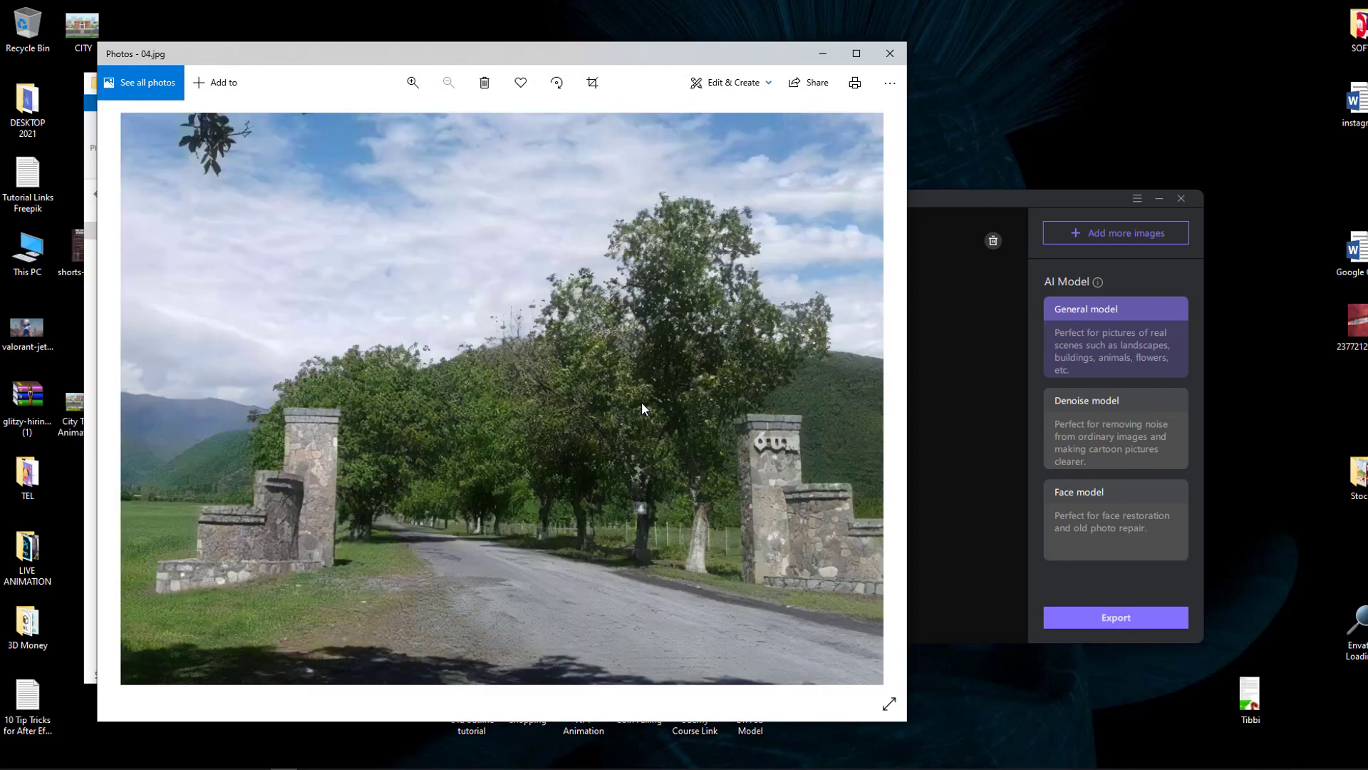
pyautogui.press('Right')
pyautogui.press('Left')
pyautogui.press('Left')
pyautogui.press('Right')
pyautogui.press('Right')
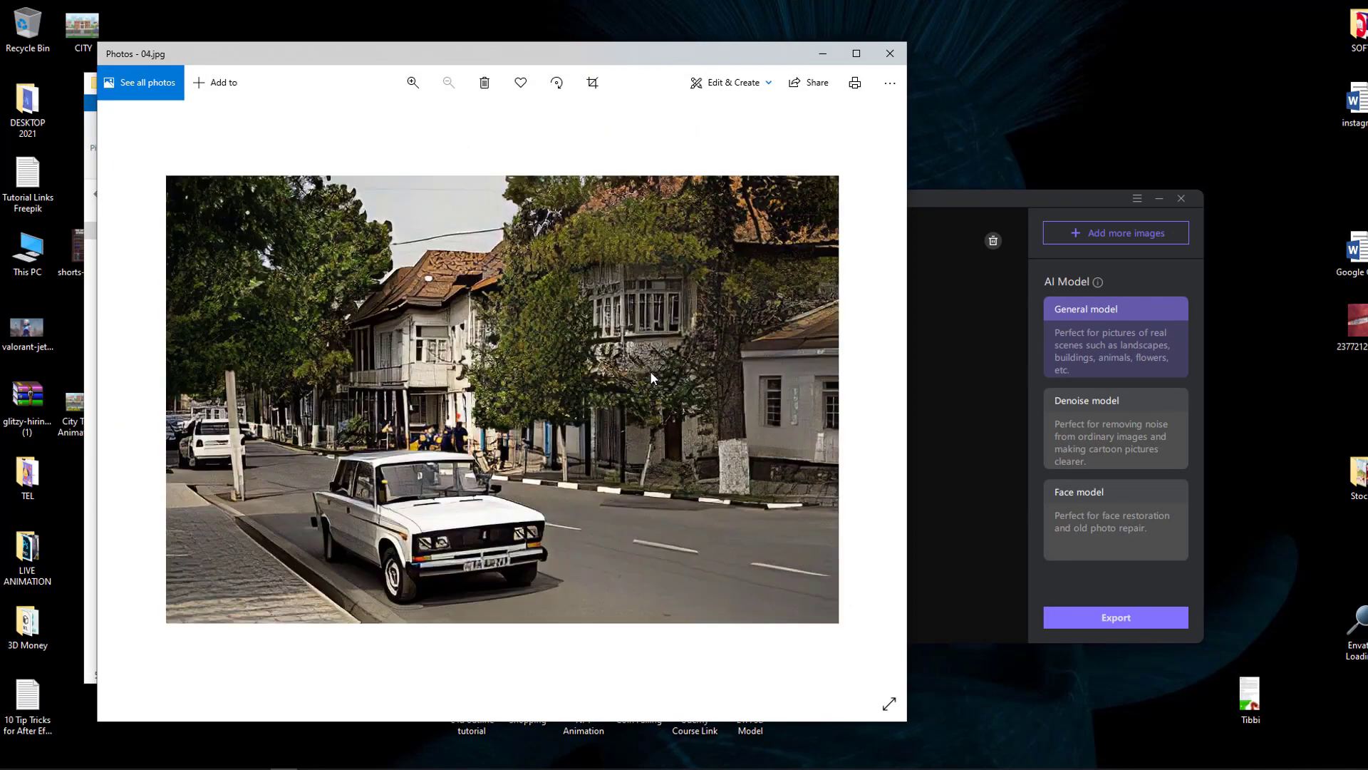
pyautogui.press('Right')
pyautogui.click(890, 54)
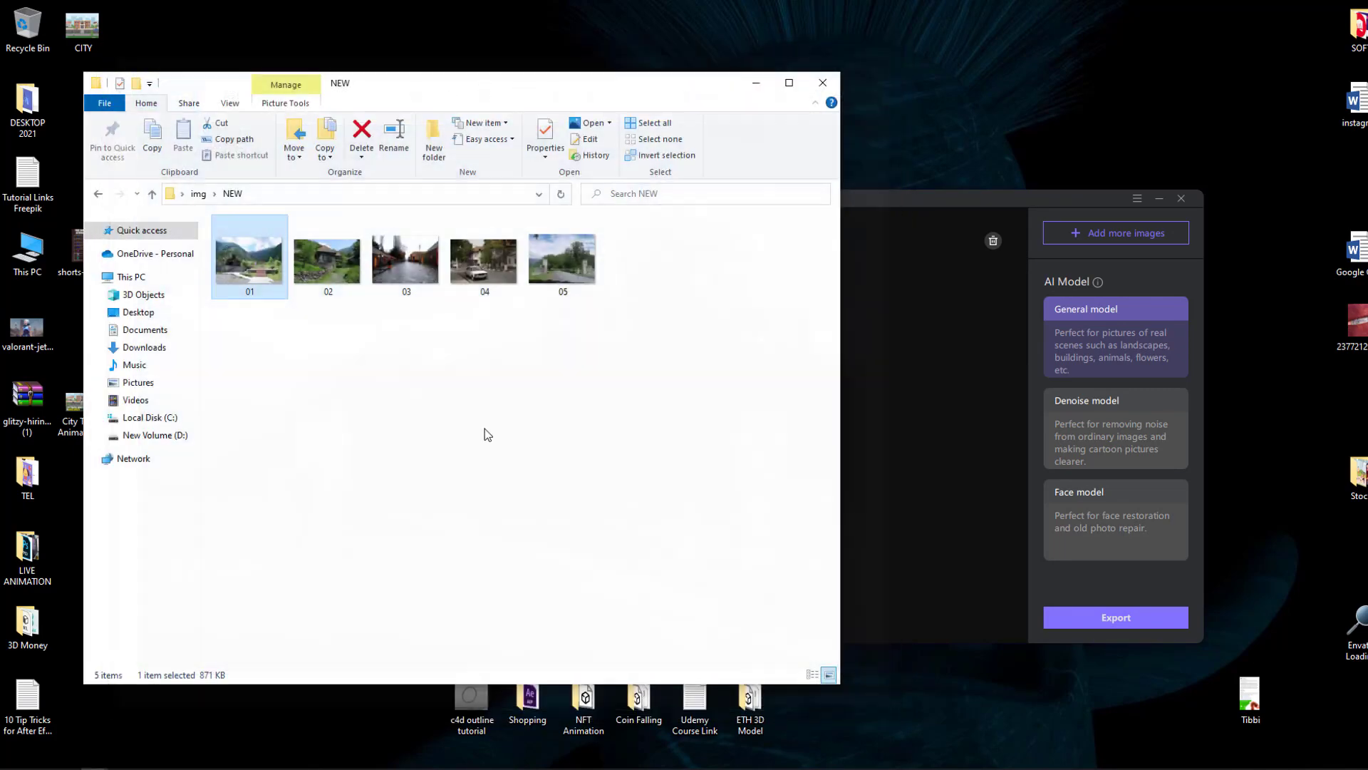
pyautogui.press('BackSpace')
# Step: Open original photo 05 from ALL in Photos and place it on the right
pyautogui.doubleClick(260, 268)
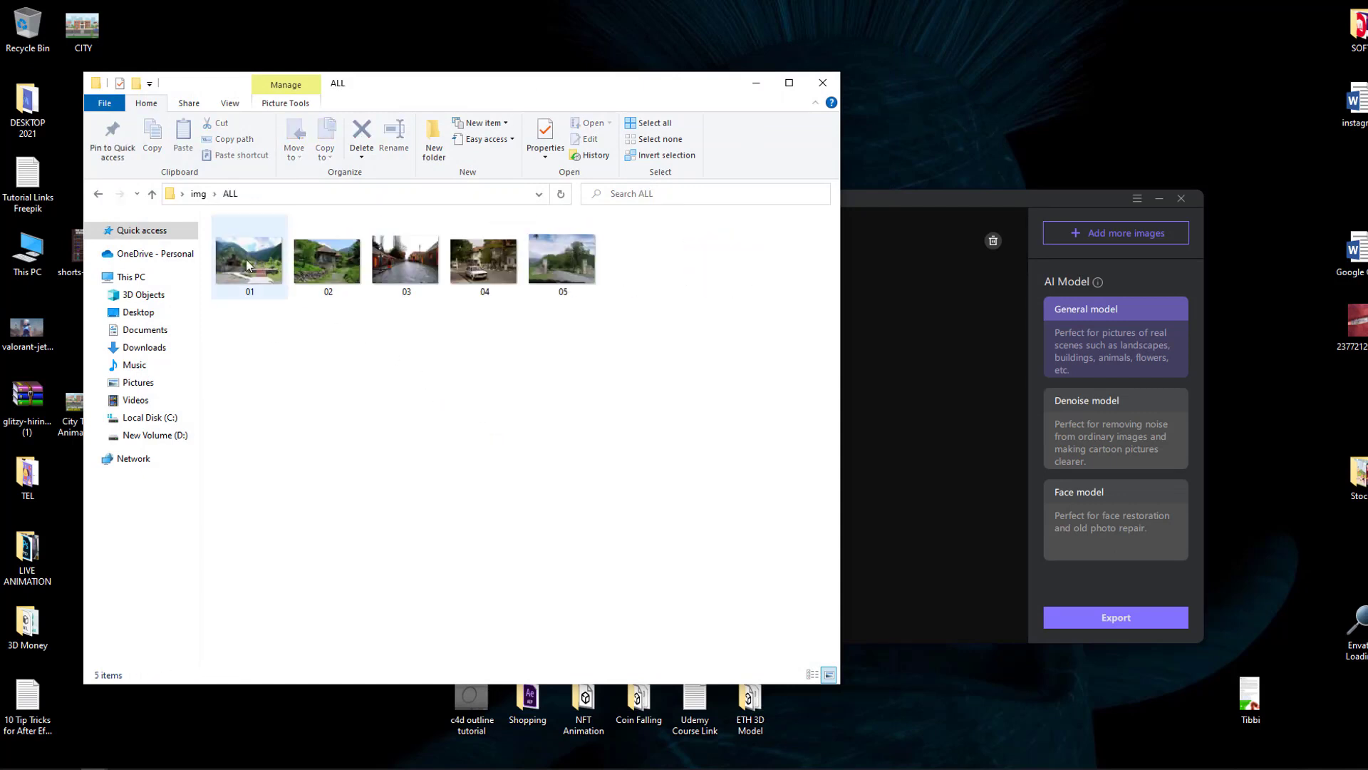
pyautogui.doubleClick(260, 268)
pyautogui.press('Right')
pyautogui.press('Right')
pyautogui.press('Right')
pyautogui.press('Right')
pyautogui.press('Right')
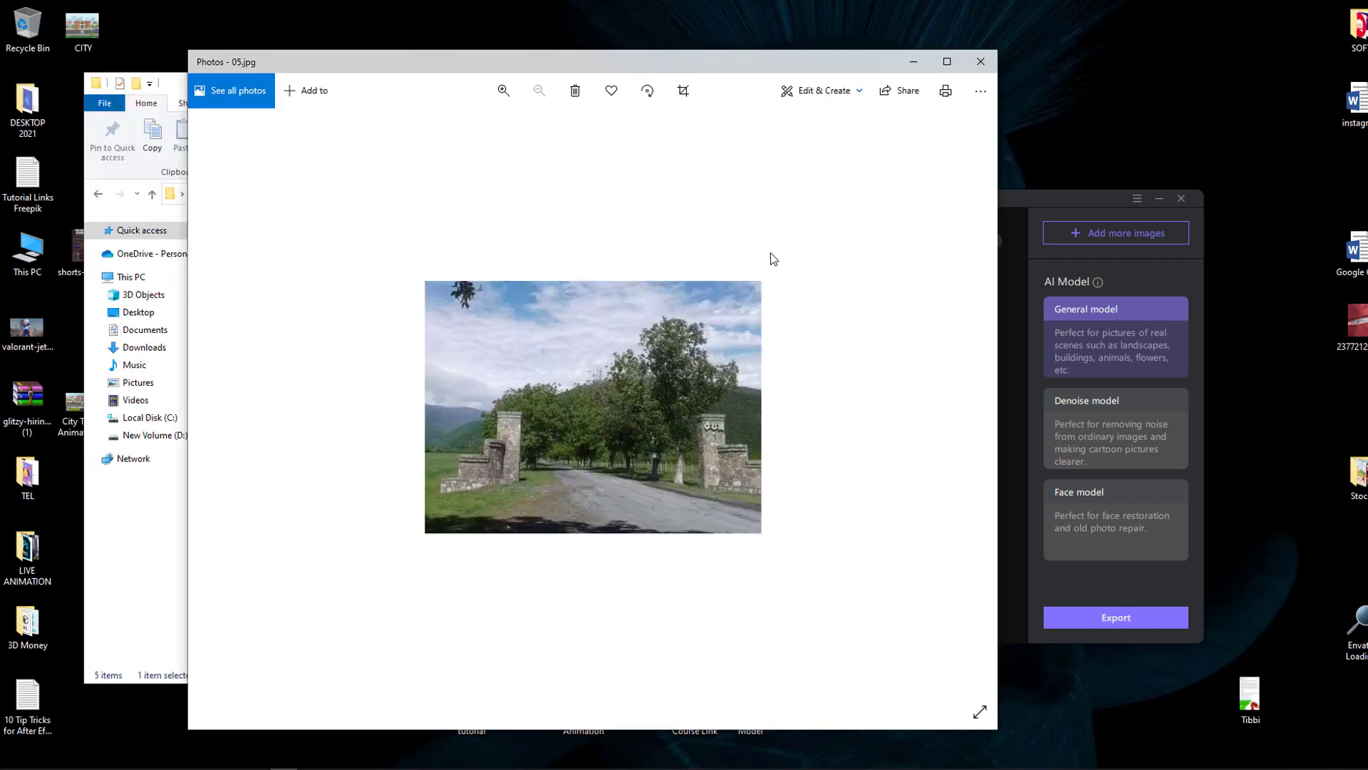
pyautogui.moveTo(646, 68); pyautogui.dragTo(1101, 73)
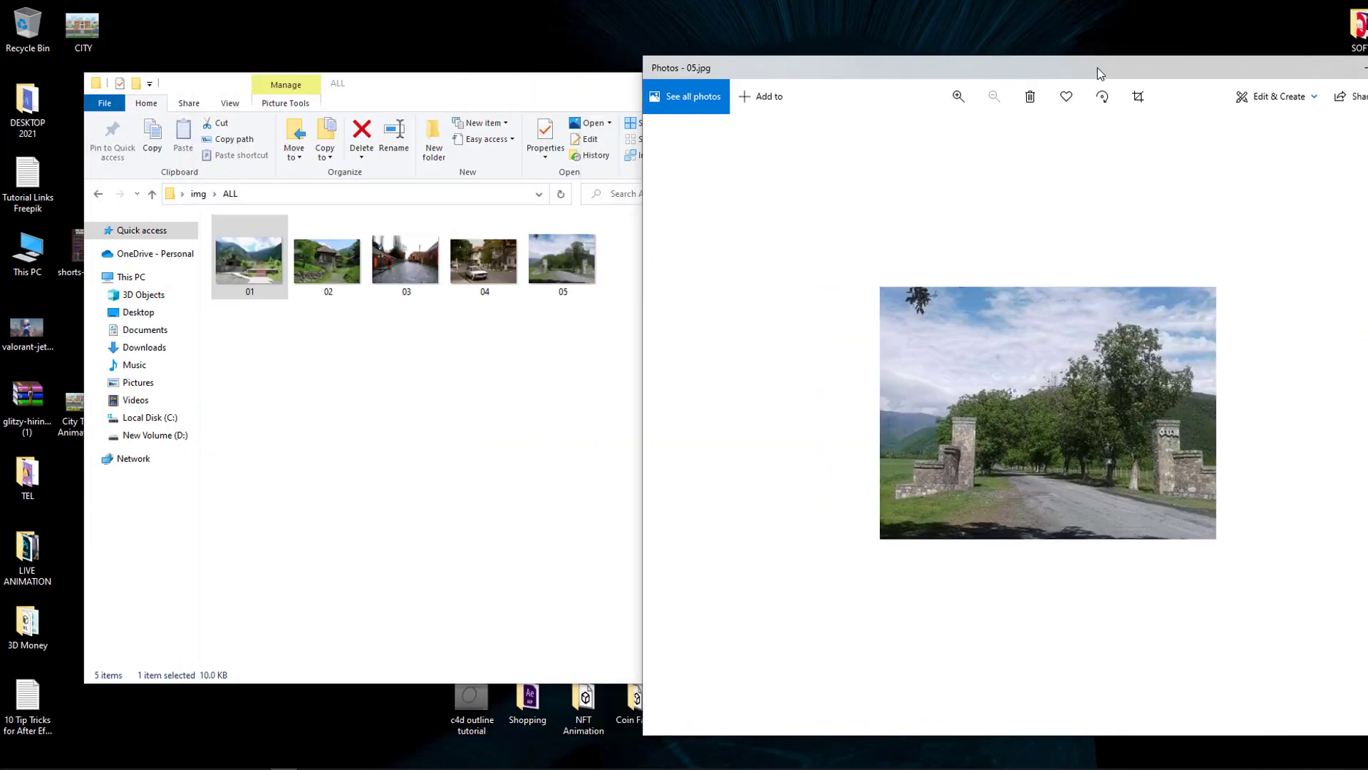
# Step: Open enhanced photo 05 from NEW in a second viewer on the left, beside the original
pyautogui.click(432, 75)
pyautogui.hotkey('alt', 'Up')
pyautogui.click(335, 258)
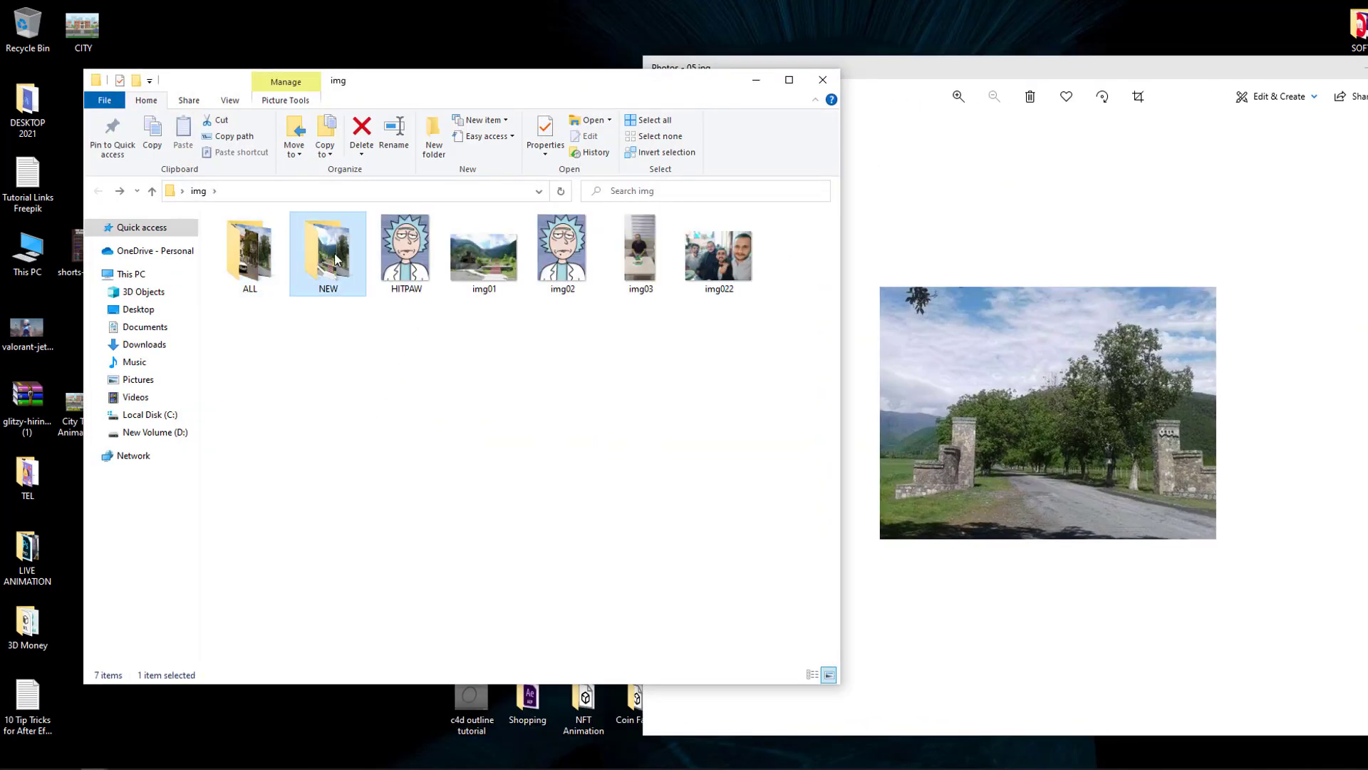
pyautogui.doubleClick(335, 258)
pyautogui.doubleClick(566, 248)
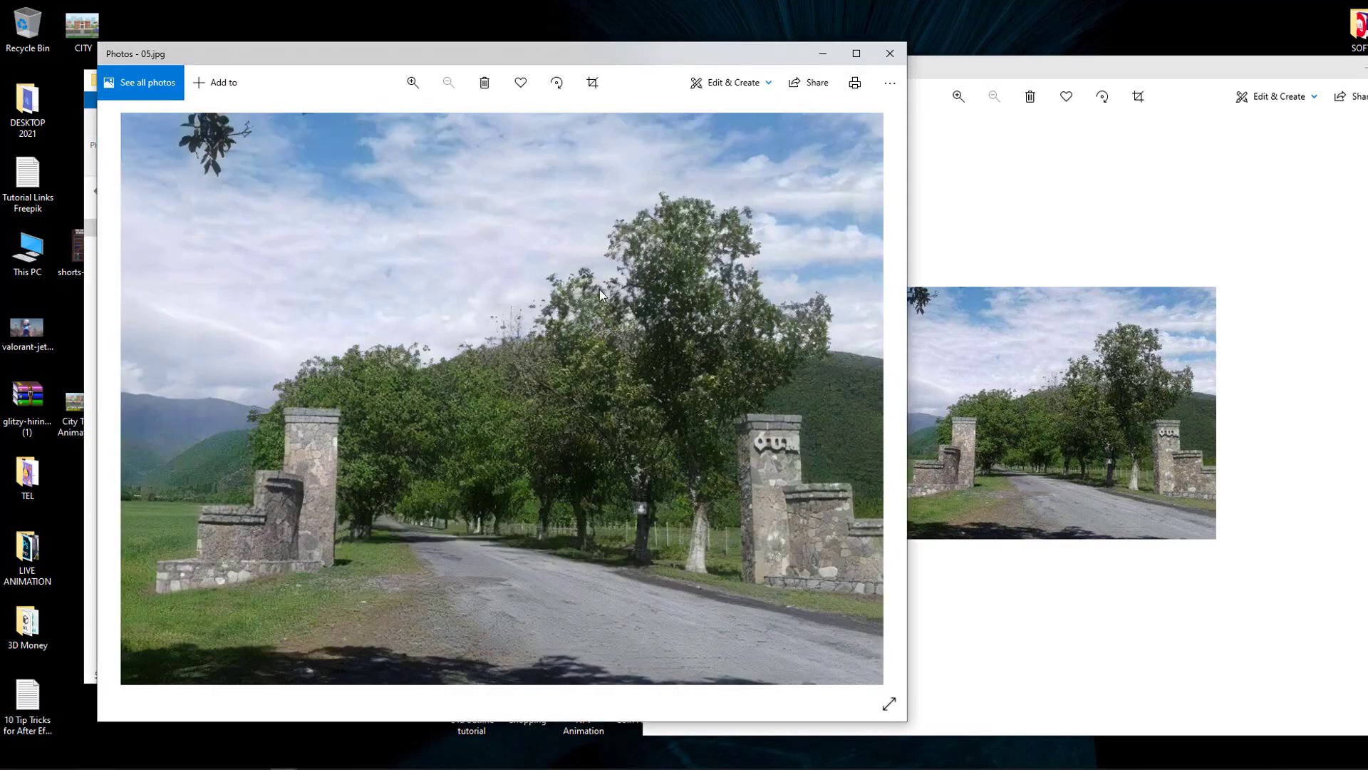
pyautogui.moveTo(723, 57); pyautogui.dragTo(638, 63)
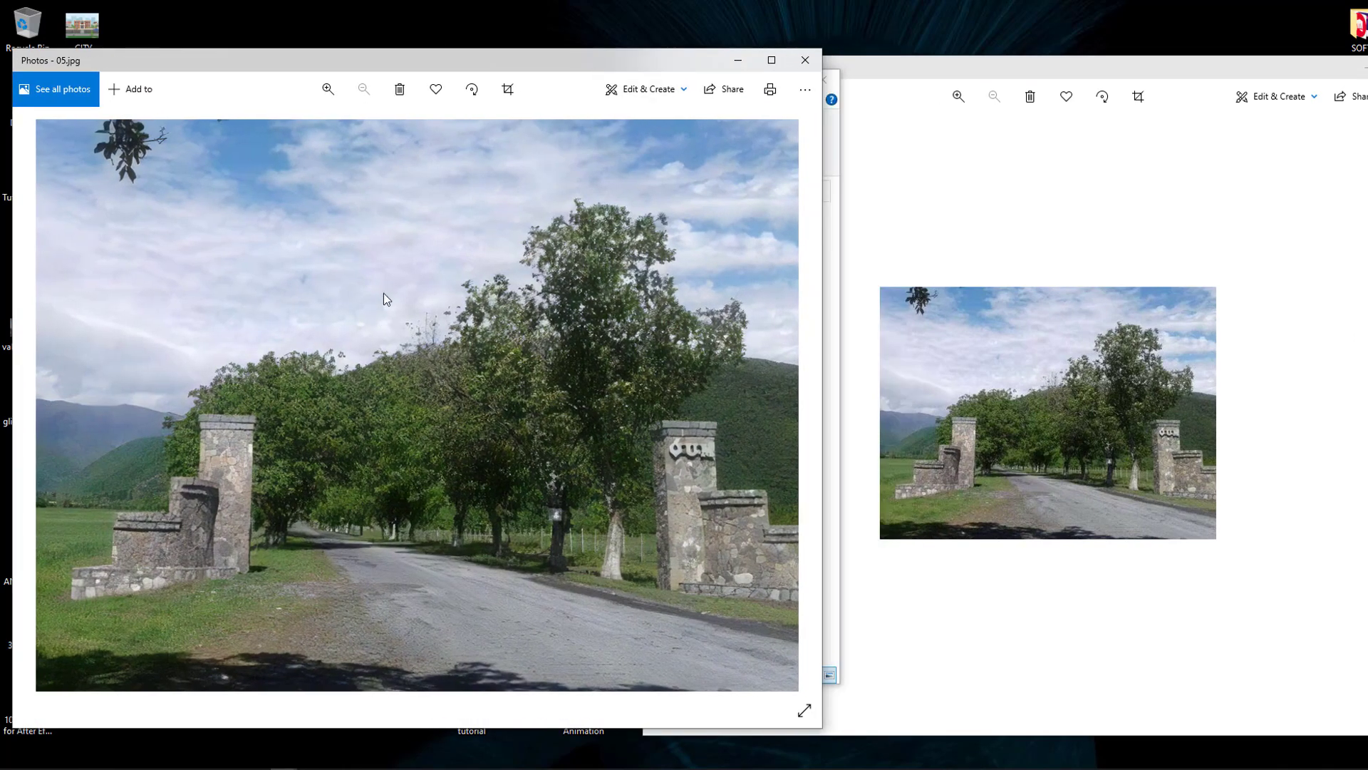
pyautogui.click(1011, 305)
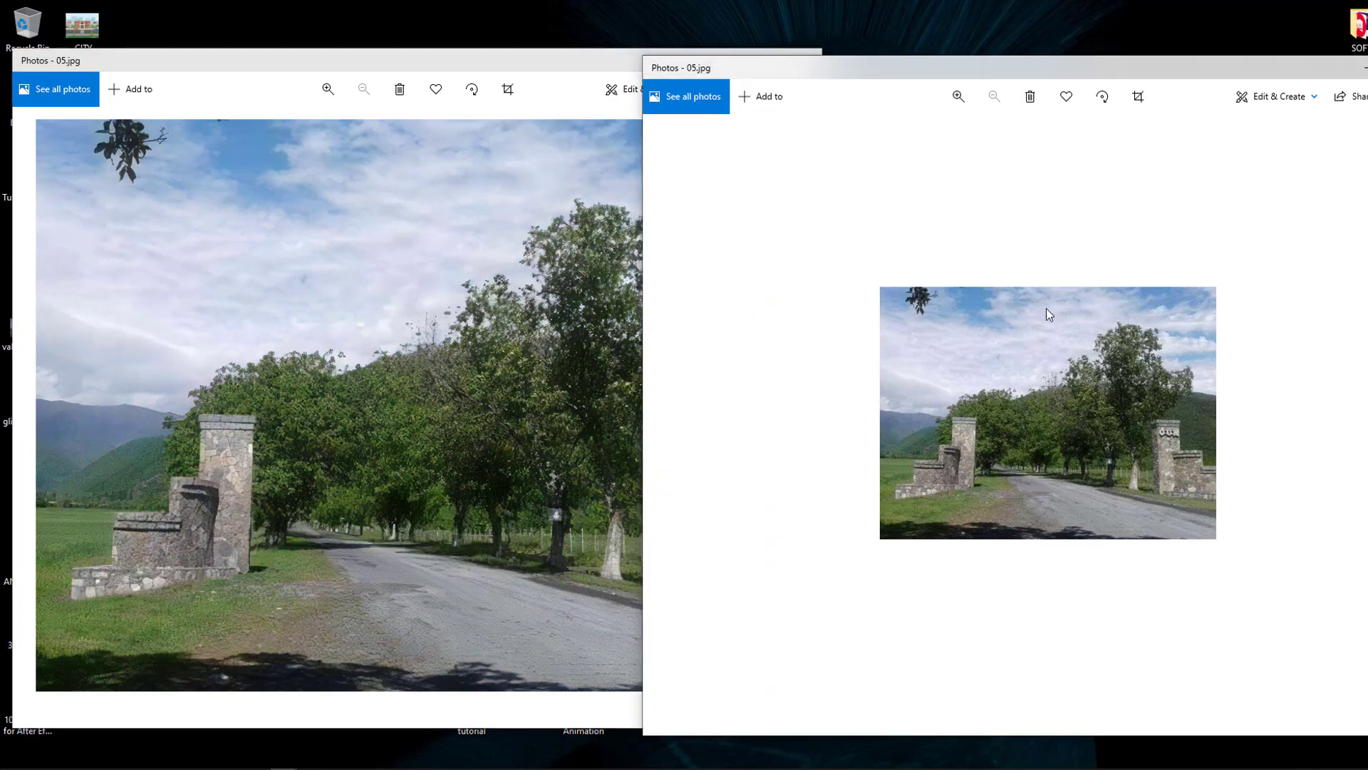